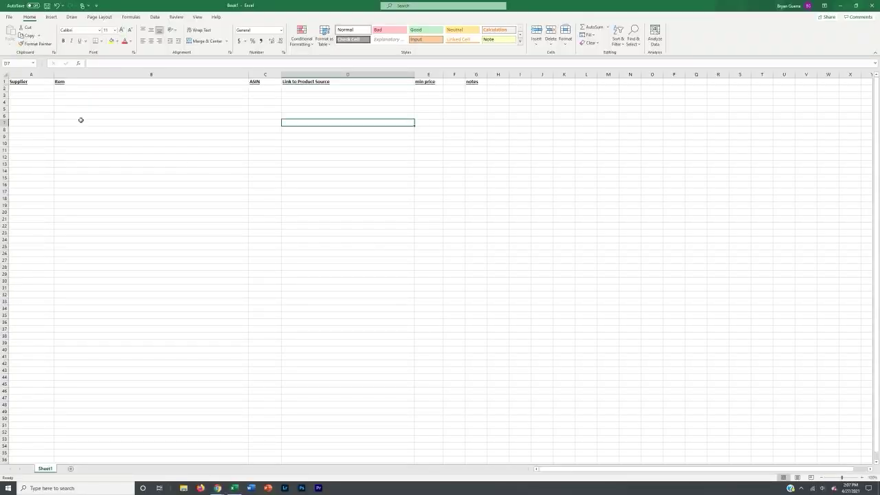
pyautogui.click(35, 88)
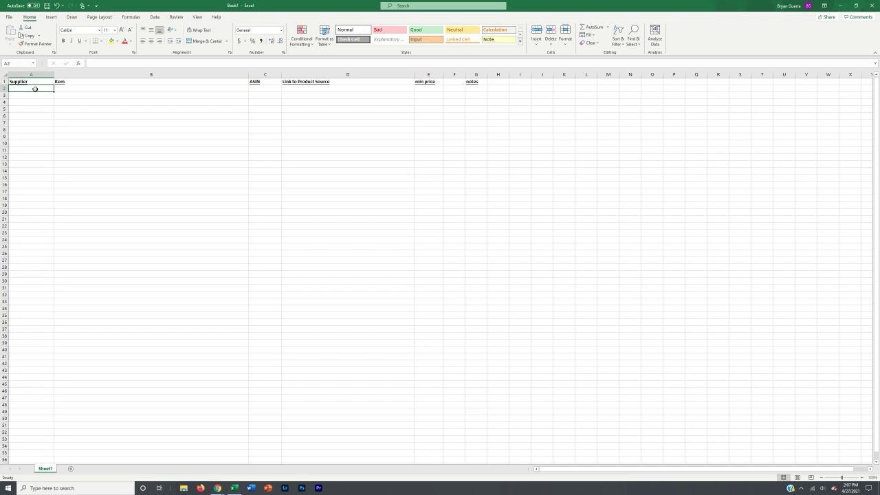
pyautogui.click(80, 89)
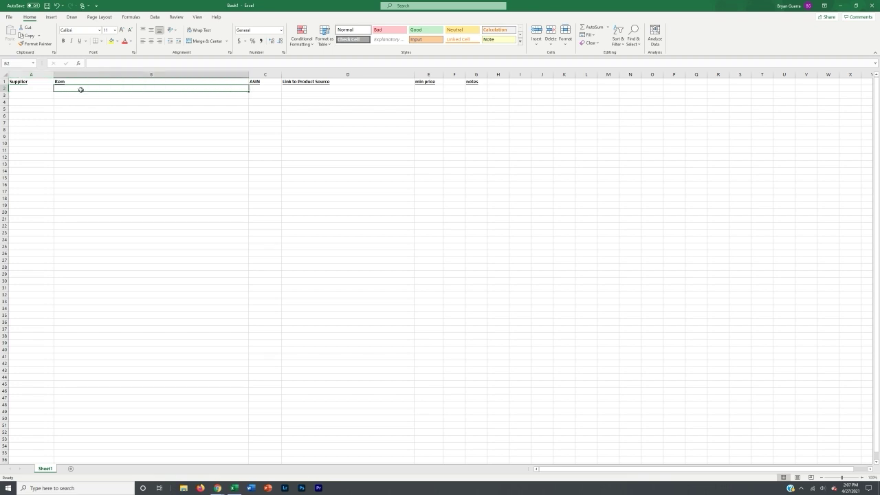
pyautogui.click(253, 89)
pyautogui.click(297, 89)
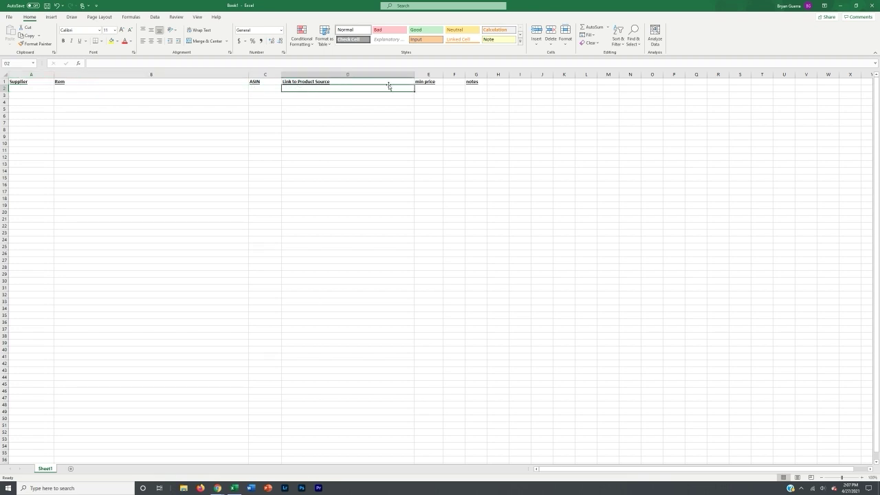
pyautogui.click(431, 89)
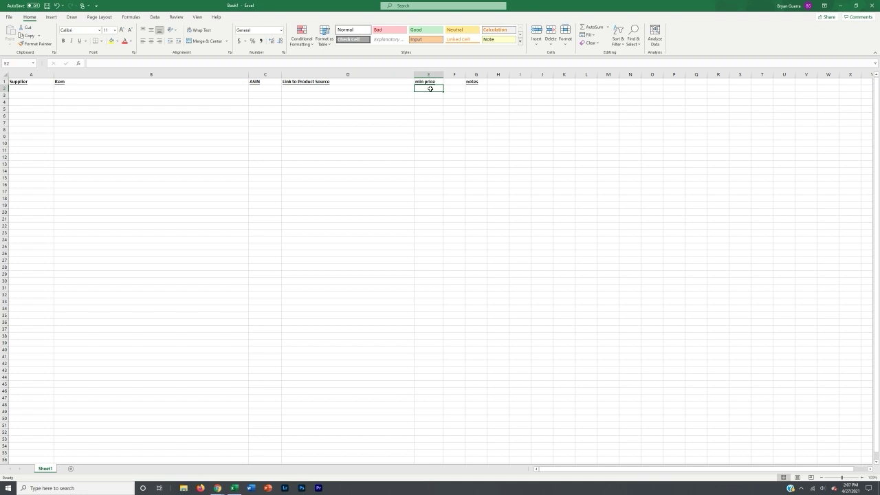
pyautogui.moveTo(477, 88); pyautogui.dragTo(621, 178)
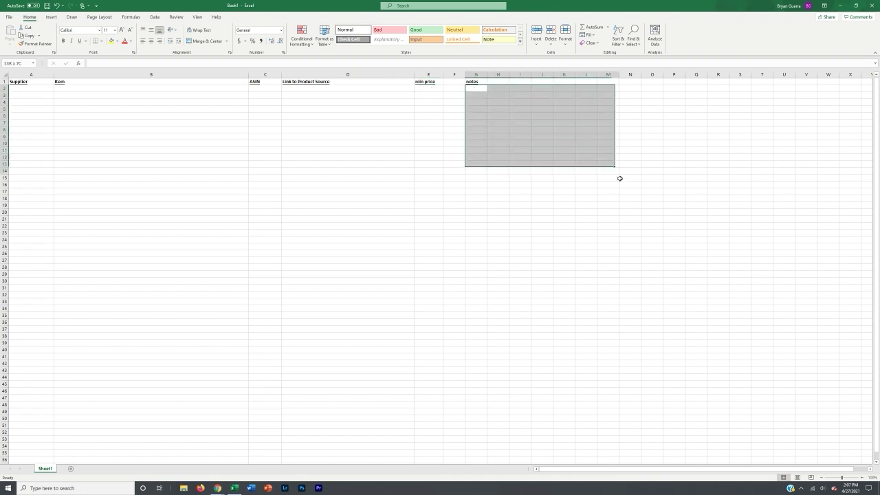
pyautogui.click(542, 240)
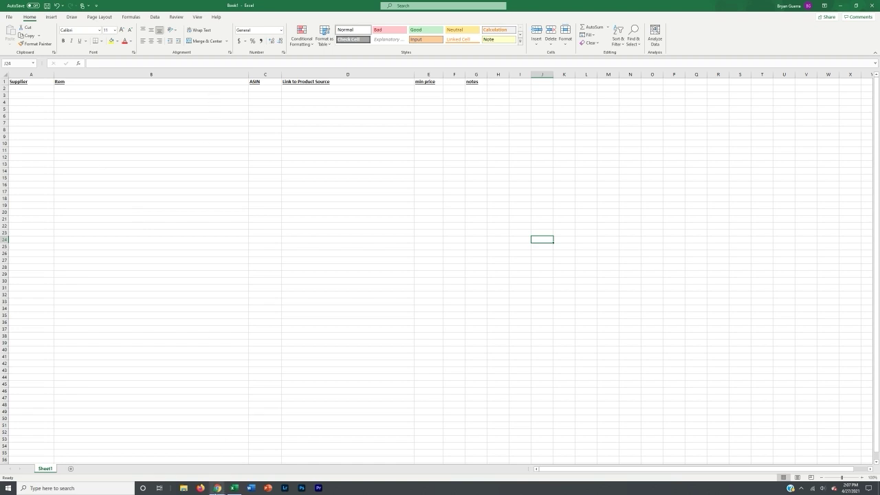
# Step: Switch to Chrome, copy the URL of the Bed Bath & Beyond Bright Starts play mat page, and dismiss its 20% off offer
pyautogui.moveTo(217, 488)
pyautogui.click(201, 468)
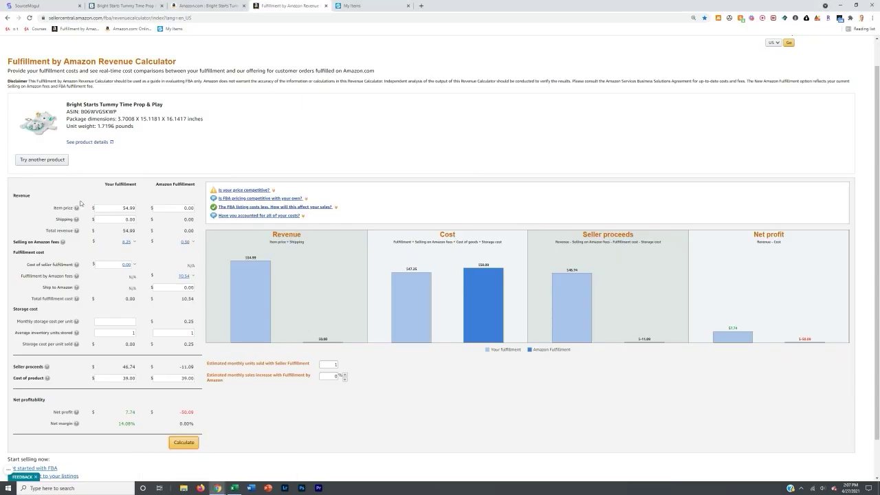
pyautogui.click(48, 6)
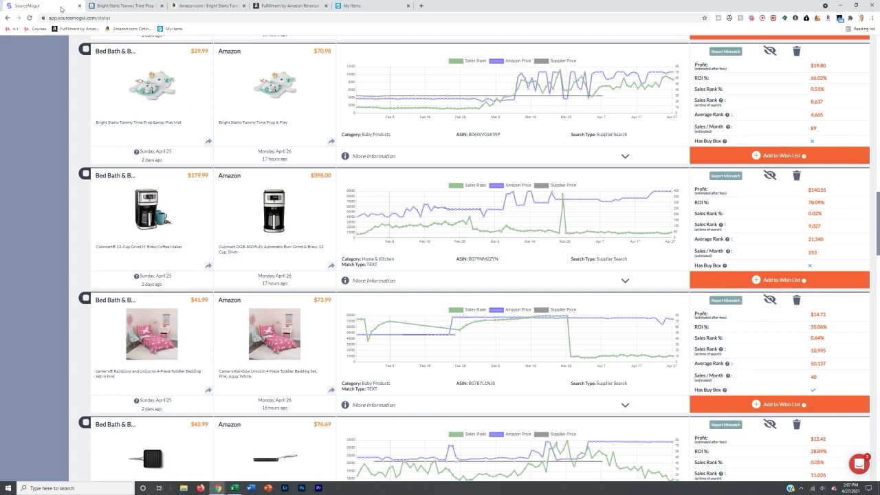
pyautogui.click(124, 5)
pyautogui.click(244, 18)
pyautogui.rightClick(246, 18)
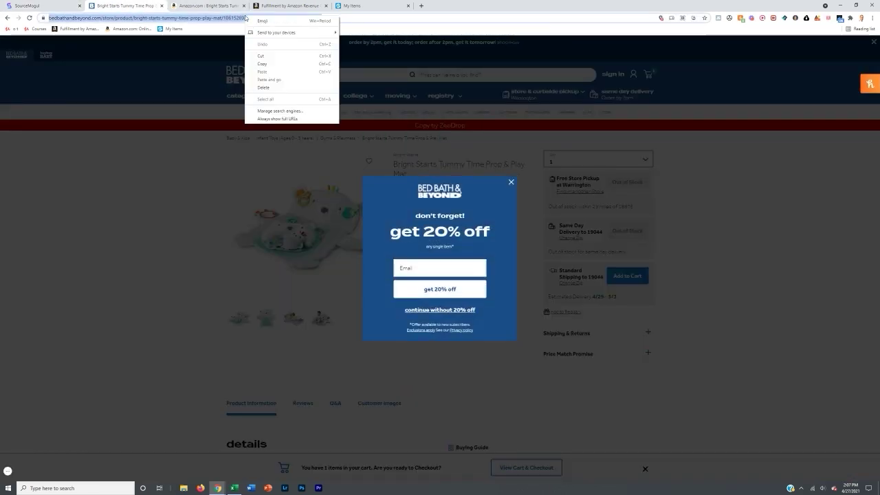
pyautogui.click(281, 66)
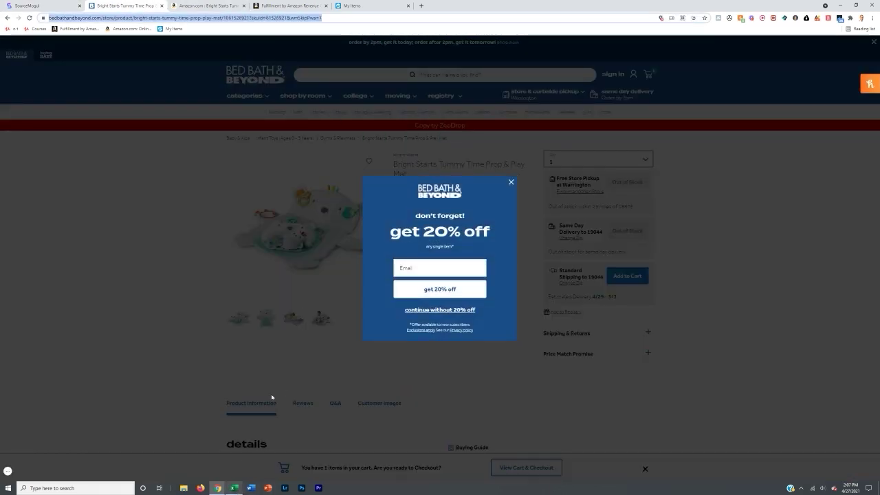
pyautogui.click(512, 182)
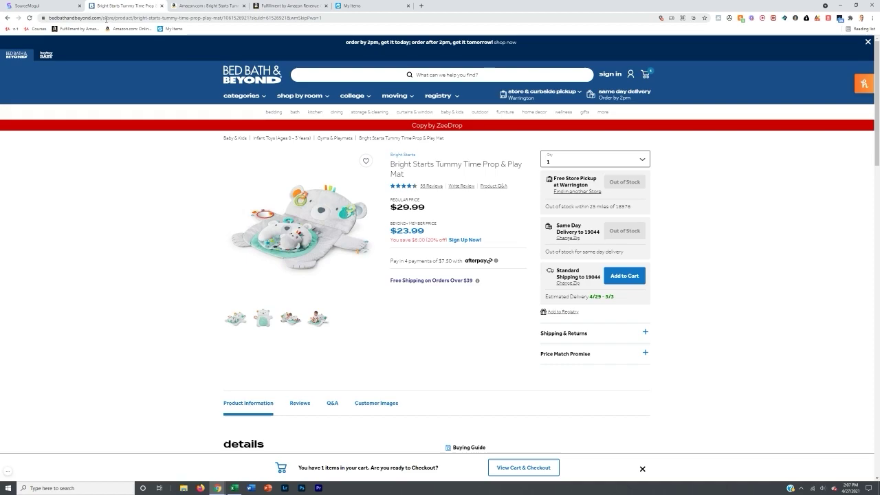
# Step: Switch to Excel and paste the copied product URL into cell D2 under Link to Product Source
pyautogui.click(234, 487)
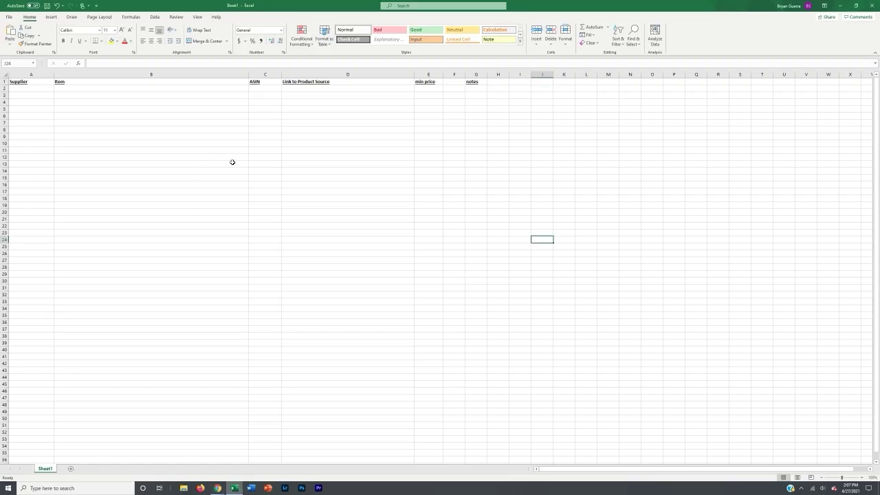
pyautogui.click(294, 89)
pyautogui.hotkey('ctrl', 'v')
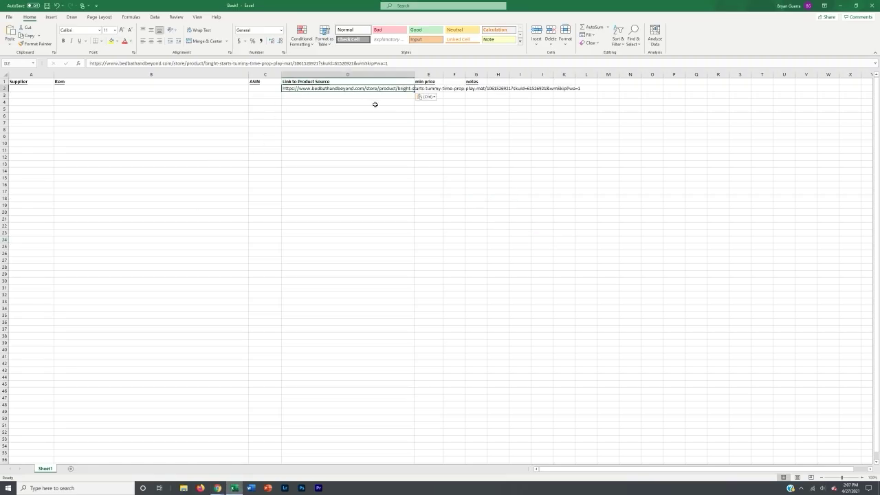
pyautogui.click(382, 114)
# Step: Close the Bed Bath & Beyond page in Chrome and copy the Amazon listing's title, Bright Starts Tummy Time Prop & Play, into Excel cell B2
pyautogui.click(251, 89)
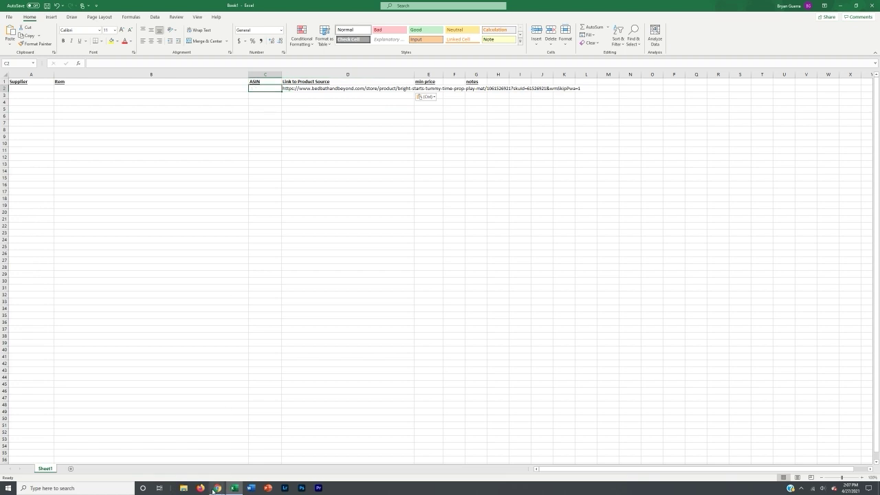
pyautogui.moveTo(213, 490)
pyautogui.click(180, 457)
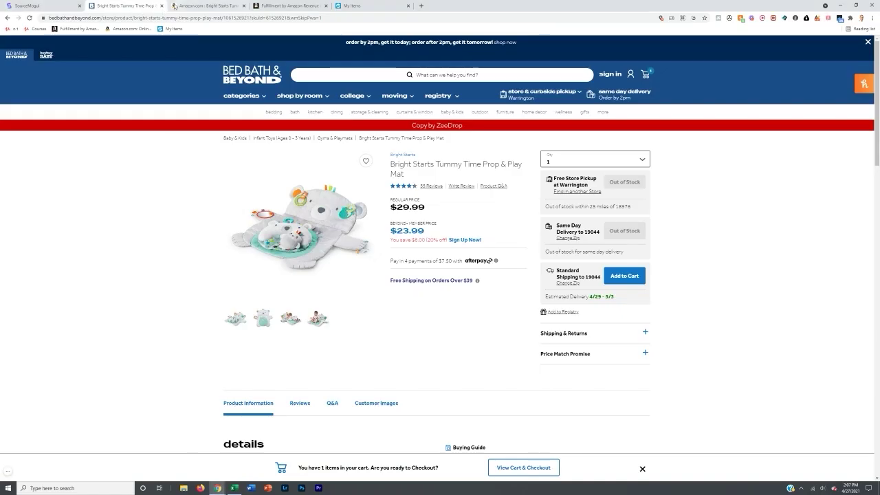
pyautogui.click(162, 6)
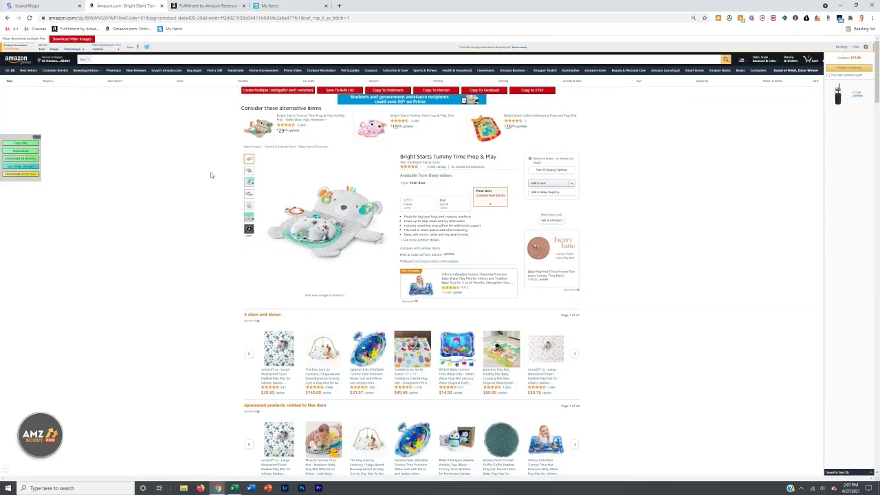
pyautogui.moveTo(400, 156); pyautogui.dragTo(501, 159)
pyautogui.click(233, 487)
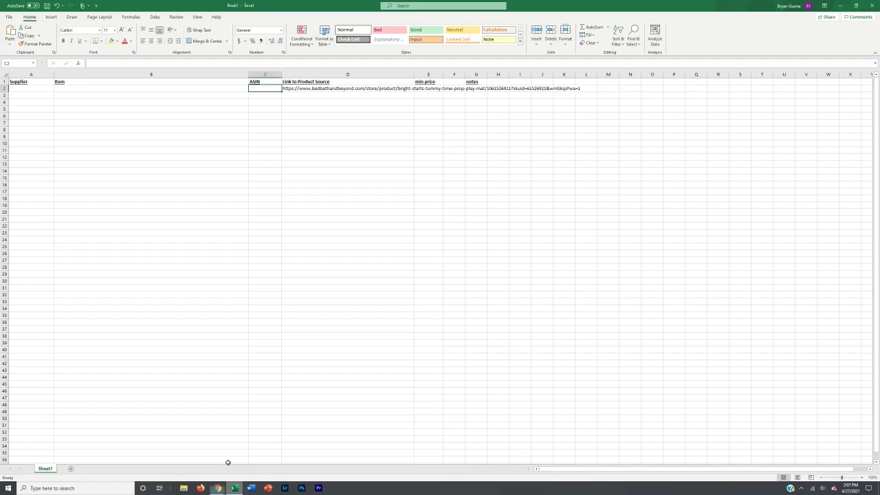
pyautogui.click(112, 86)
pyautogui.hotkey('ctrl', 'v')
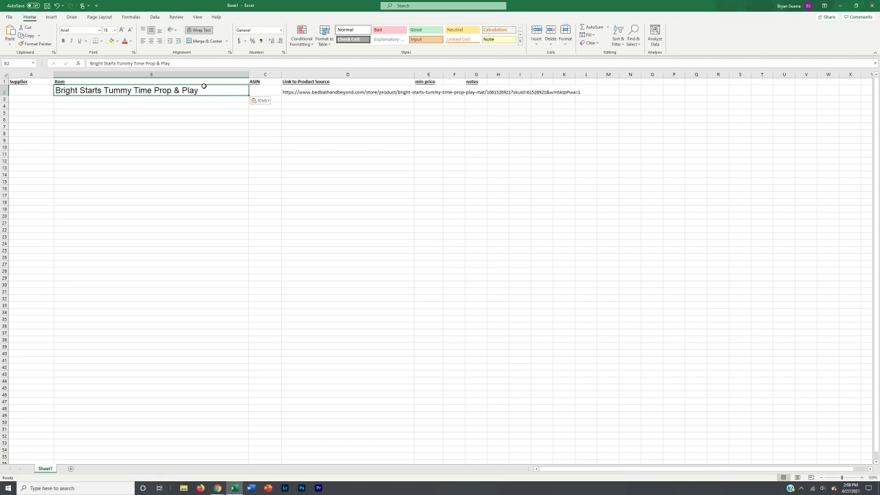
pyautogui.click(116, 103)
pyautogui.click(166, 88)
# Step: Copy the ASIN B06WVGSKWP from the Amazon listing's additional information in Chrome into Excel cell C2
pyautogui.click(255, 88)
pyautogui.click(218, 487)
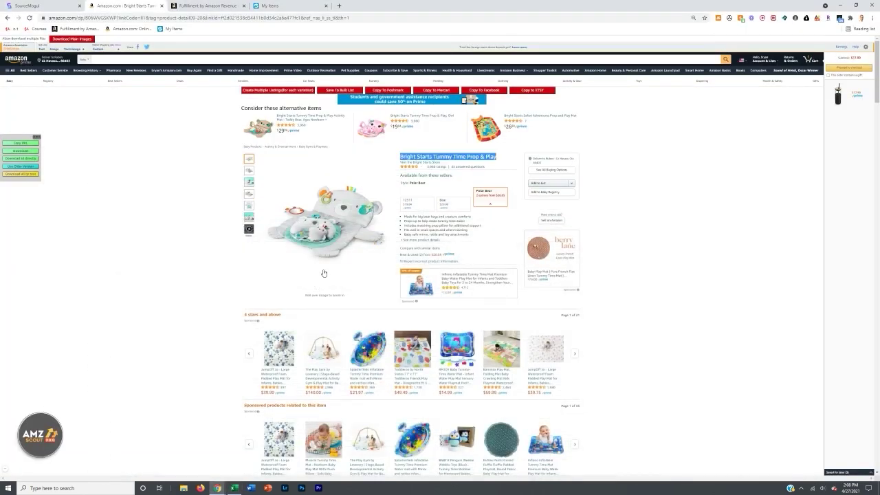
pyautogui.scroll(-15, 323, 273)
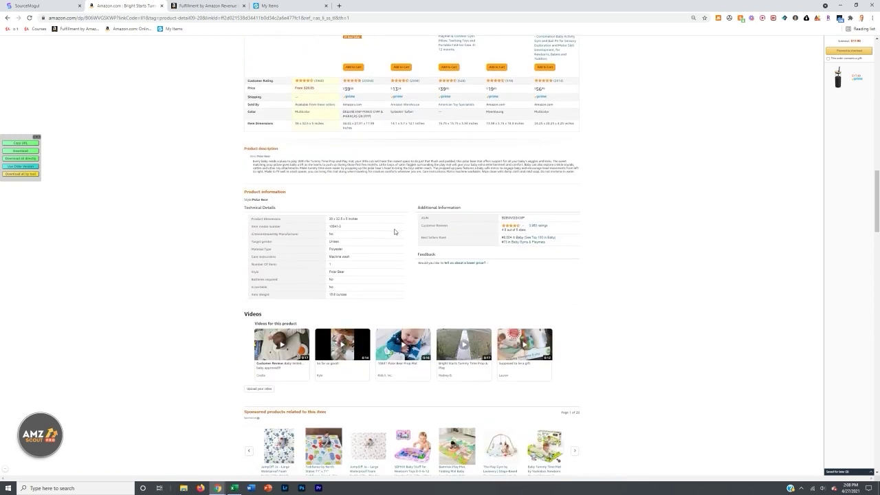
pyautogui.doubleClick(425, 217)
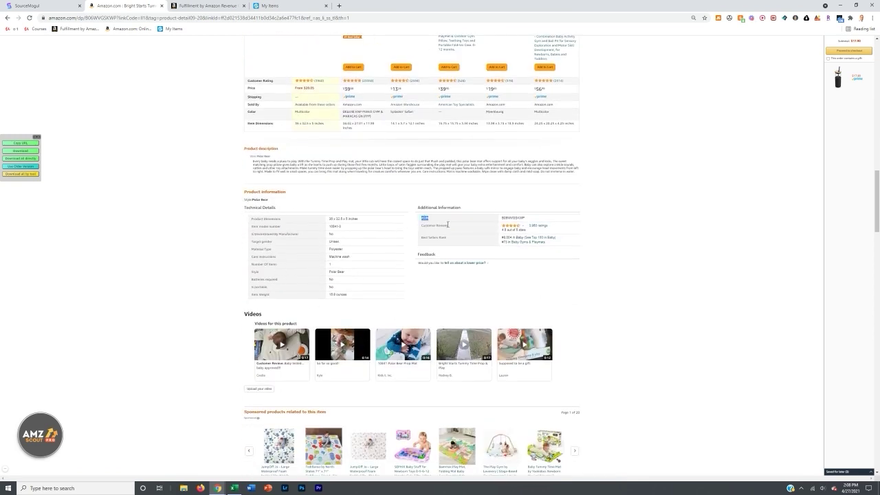
pyautogui.doubleClick(509, 218)
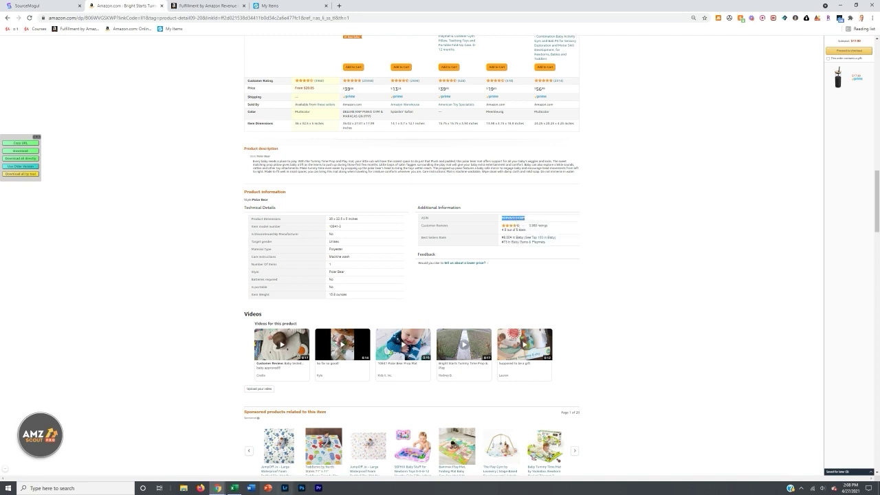
pyautogui.click(234, 487)
pyautogui.click(265, 92)
pyautogui.hotkey('ctrl', 'v')
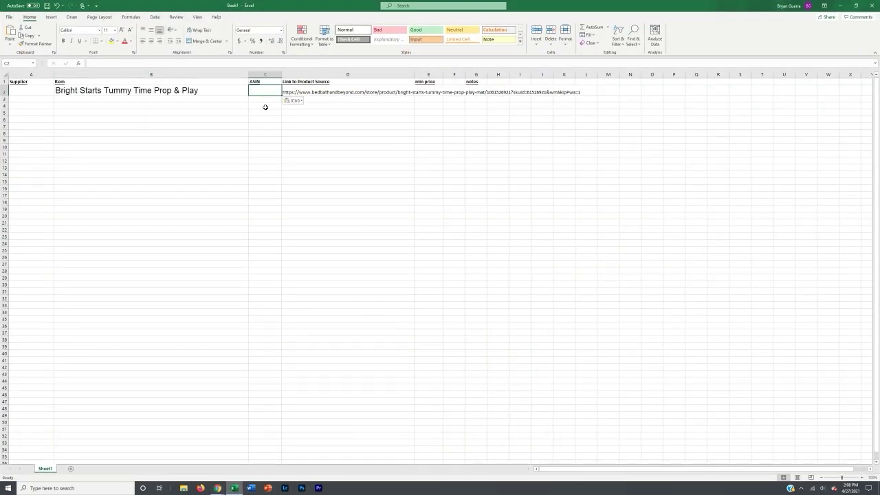
pyautogui.press('Return')
# Step: Re-enter the product URL in cell D2 so that it turns into a clickable hyperlink
pyautogui.click(23, 91)
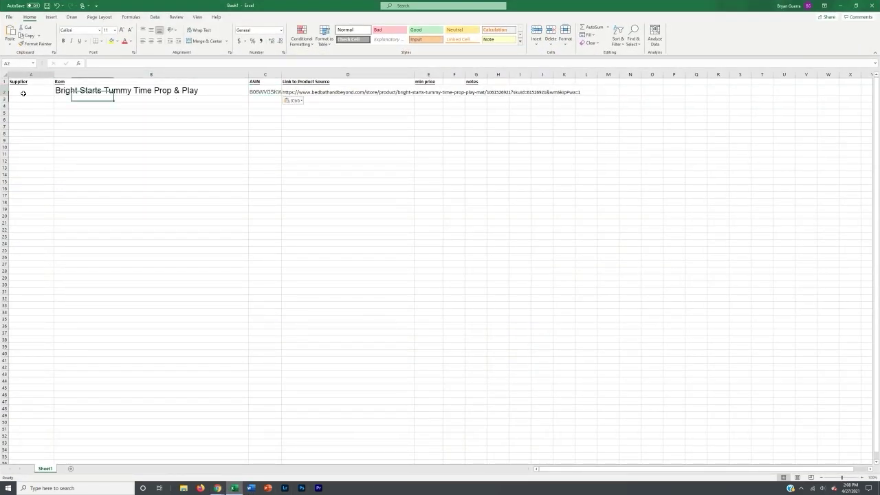
pyautogui.doubleClick(315, 92)
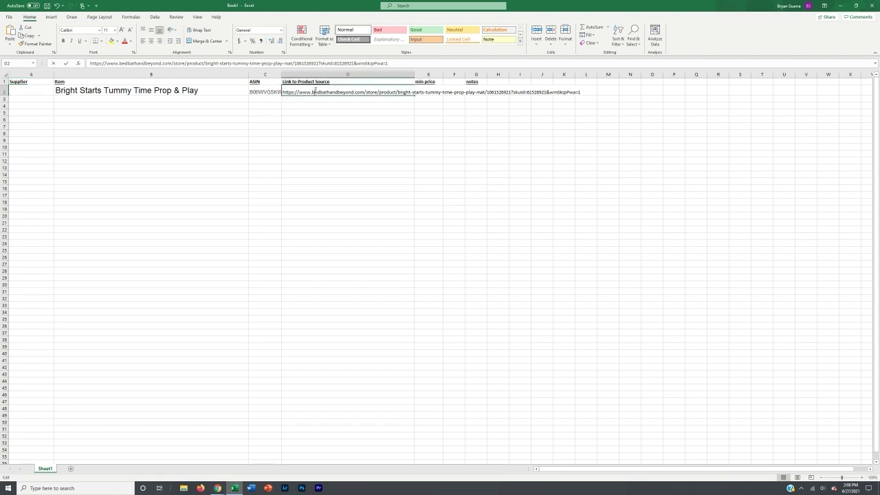
pyautogui.click(315, 109)
# Step: Search the sheet for the ASIN B06WVGSKWP, close the search, and look through the rows
pyautogui.click(259, 90)
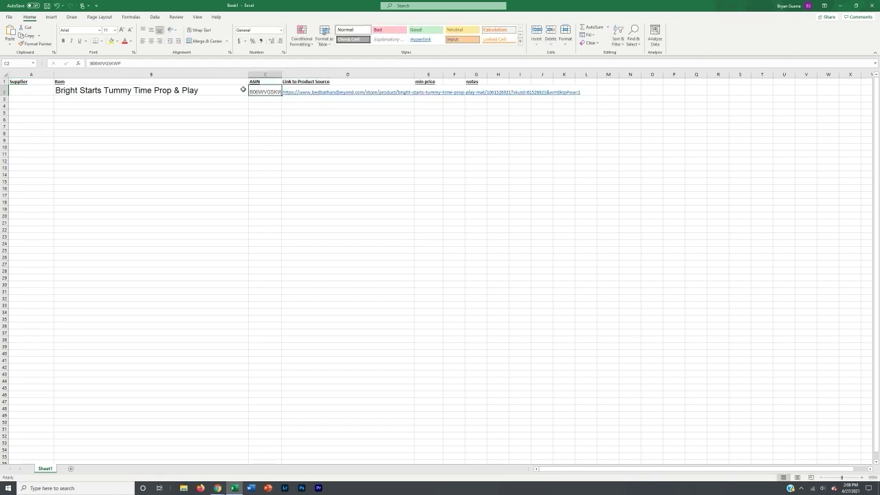
pyautogui.click(122, 124)
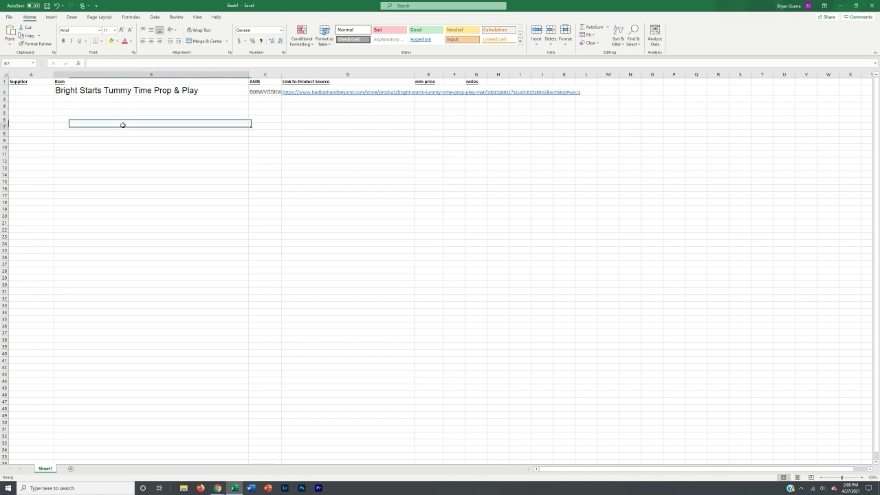
pyautogui.hotkey('ctrl', 'f')
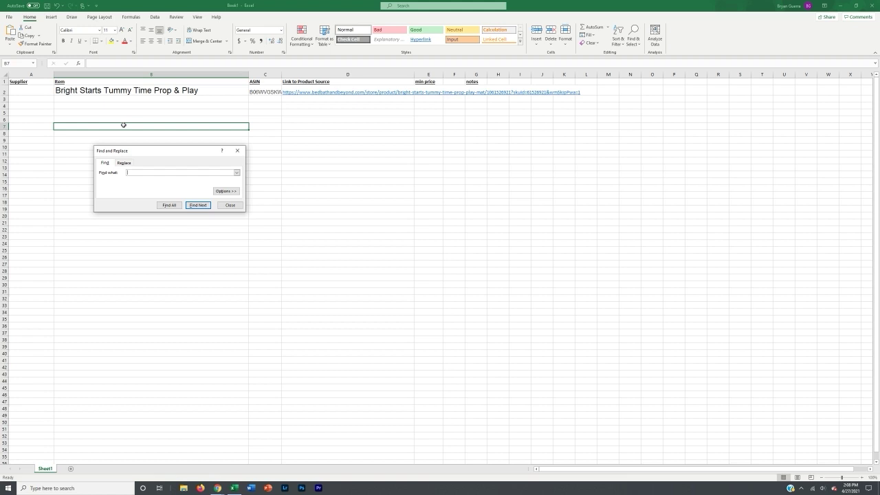
pyautogui.hotkey('ctrl', 'v')
pyautogui.press('Return')
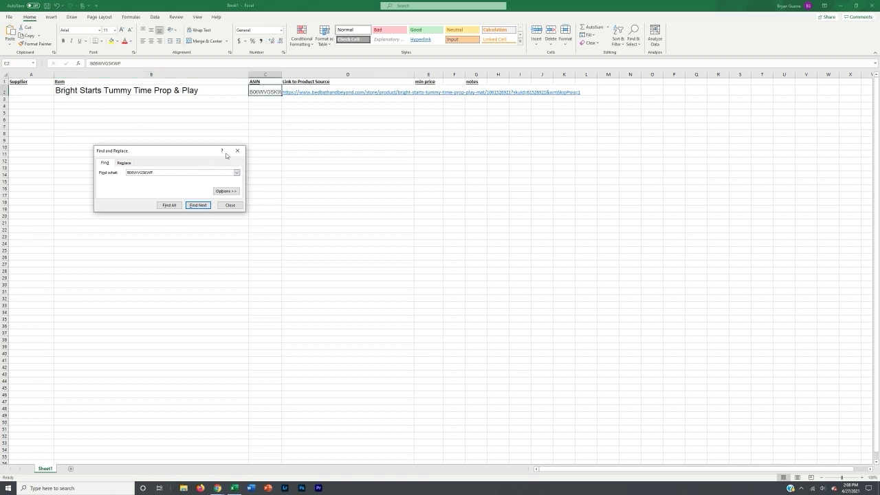
pyautogui.click(237, 151)
pyautogui.scroll(-6, 269, 330)
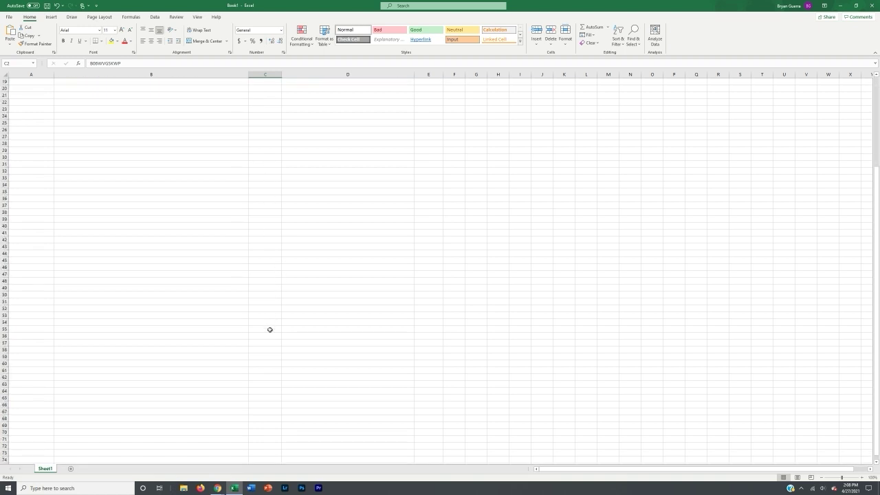
pyautogui.scroll(6, 268, 402)
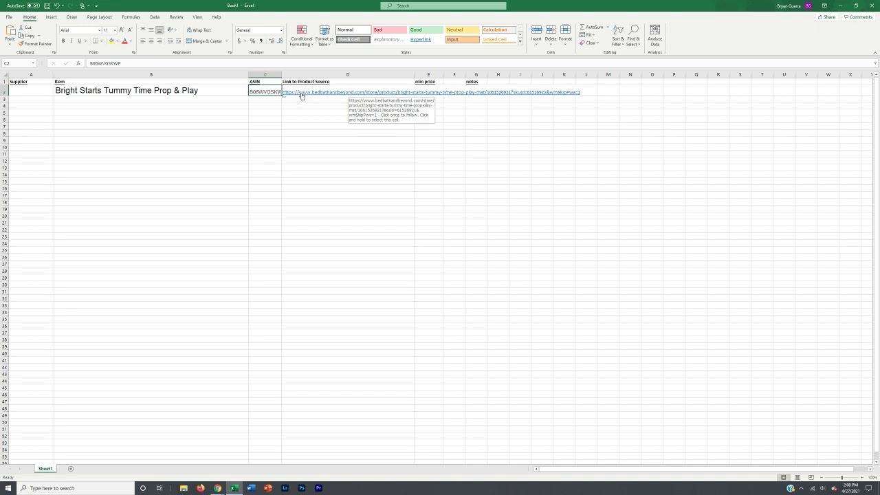
# Step: Enter bedbathbeyond as the supplier in cell A2
pyautogui.click(39, 89)
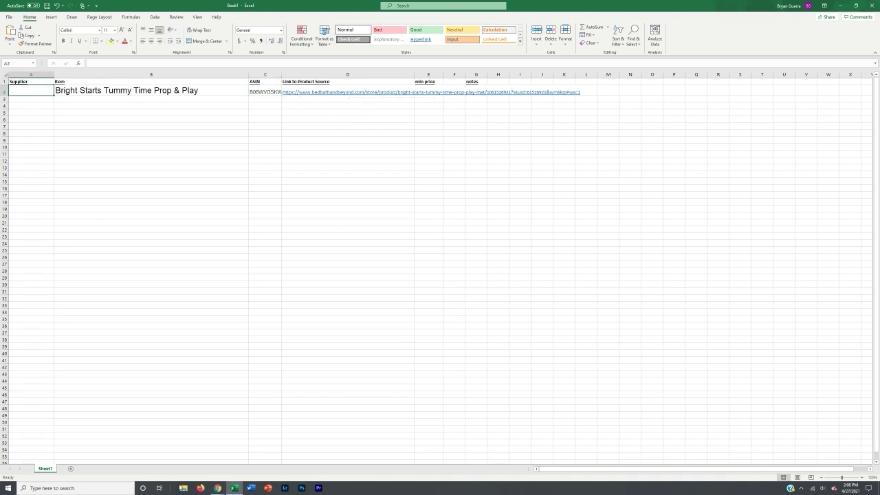
pyautogui.write('be')
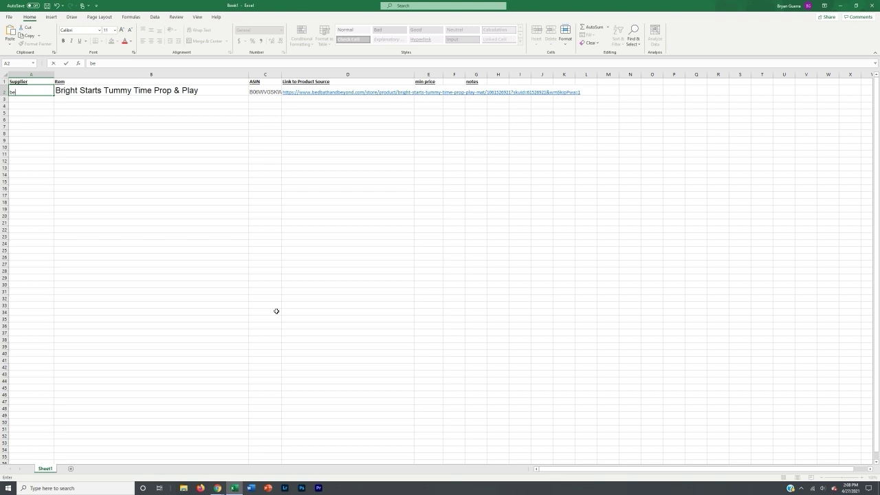
pyautogui.write('d bath')
pyautogui.press('BackSpace')
pyautogui.press('BackSpace')
pyautogui.press('BackSpace')
pyautogui.press('BackSpace')
pyautogui.write('bath')
pyautogui.press('BackSpace')
pyautogui.press('BackSpace')
pyautogui.press('BackSpace')
pyautogui.press('BackSpace')
pyautogui.write('bathbeyond')
pyautogui.click(79, 100)
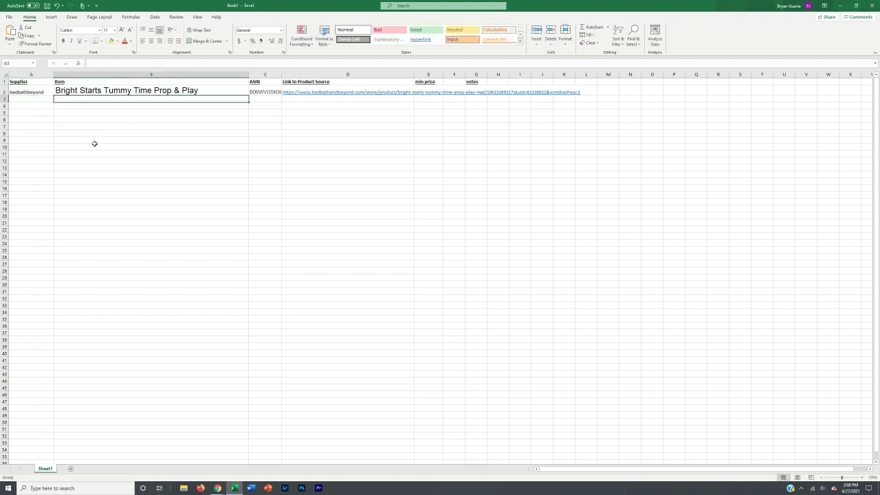
pyautogui.click(32, 91)
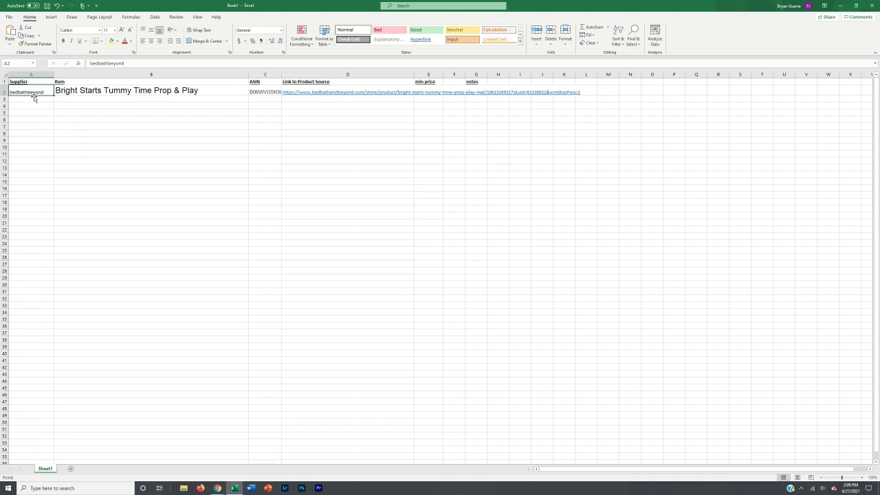
# Step: Switch to Chrome, look over the Amazon listing and open the Fulfillment by Amazon Revenue Calculator
pyautogui.click(33, 100)
pyautogui.moveTo(217, 488)
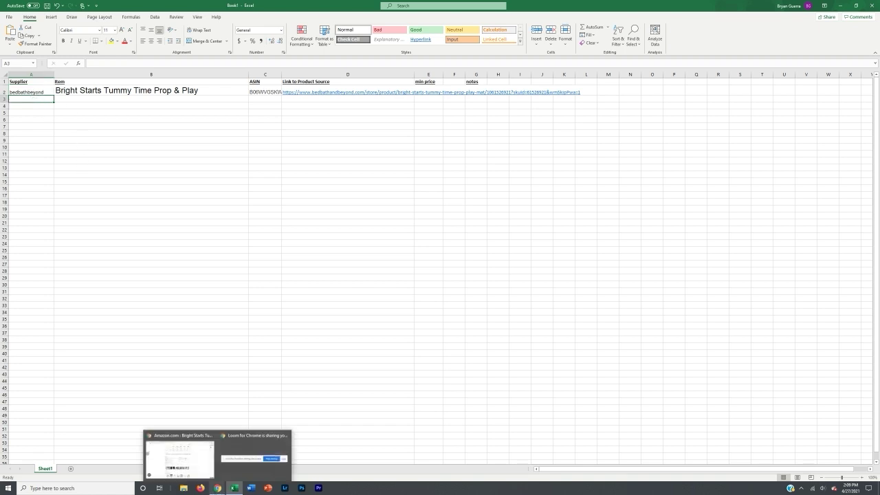
pyautogui.click(204, 473)
pyautogui.scroll(10, 421, 334)
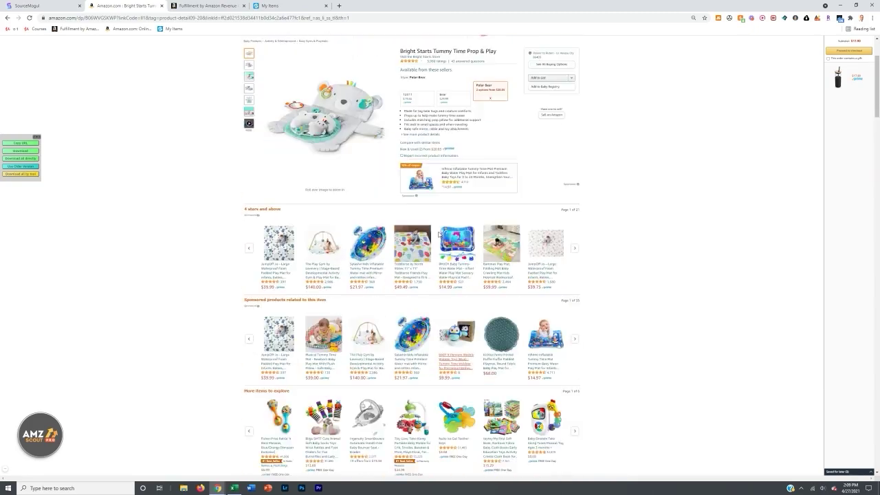
pyautogui.scroll(3, 439, 234)
pyautogui.click(207, 5)
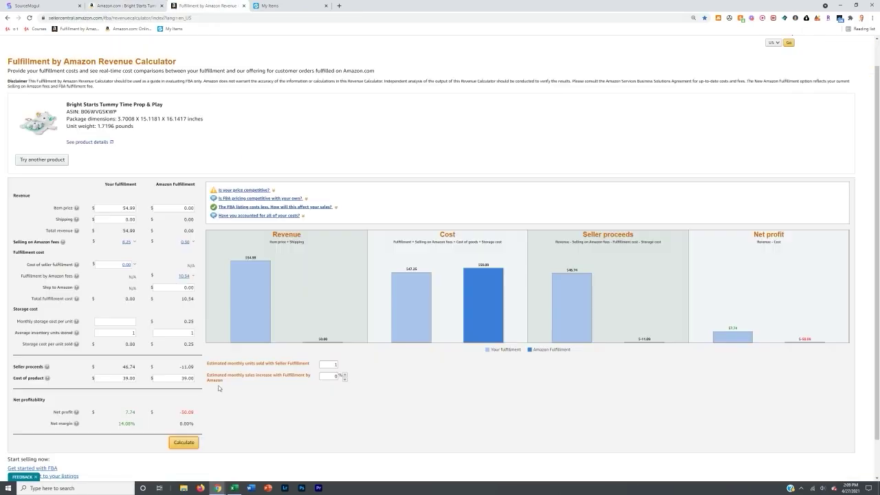
# Step: Select the min price cell E2 in Excel and return to the revenue calculator in Chrome
pyautogui.click(234, 487)
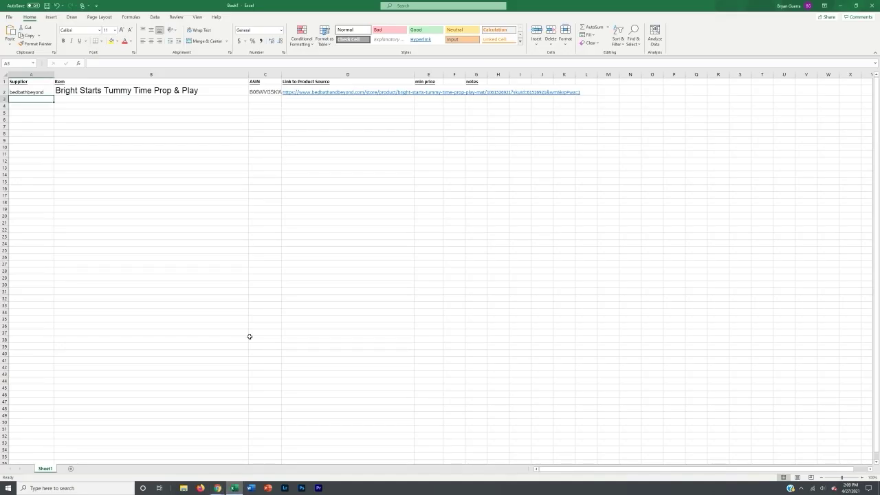
pyautogui.click(426, 89)
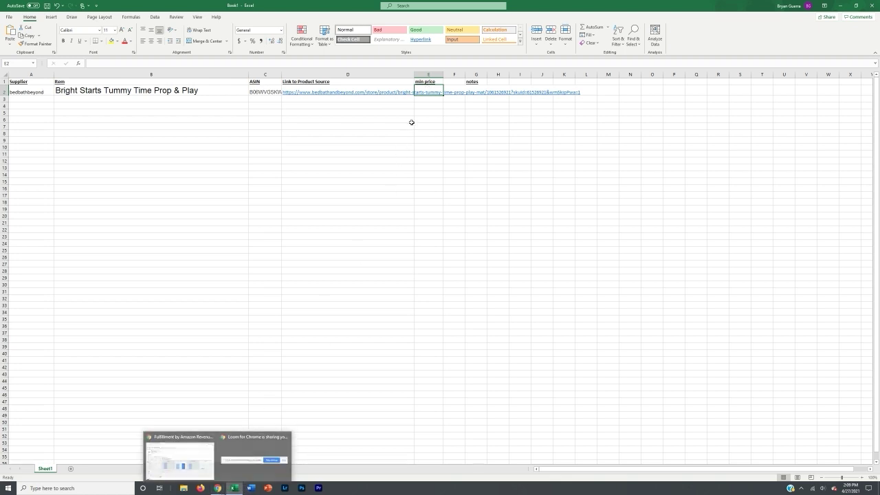
pyautogui.click(218, 488)
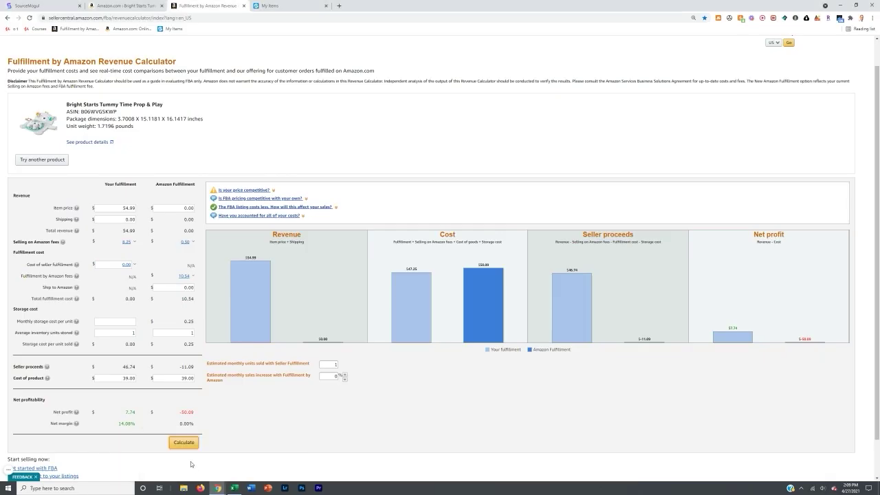
pyautogui.click(190, 461)
# Step: Examine the item price, product cost, net profit and net margin for own fulfillment in the calculator
pyautogui.doubleClick(124, 208)
pyautogui.click(126, 210)
pyautogui.doubleClick(122, 415)
pyautogui.doubleClick(120, 425)
pyautogui.click(148, 426)
pyautogui.moveTo(121, 207); pyautogui.dragTo(137, 208)
pyautogui.click(115, 208)
pyautogui.moveTo(123, 413); pyautogui.dragTo(142, 416)
pyautogui.click(141, 416)
pyautogui.moveTo(124, 378); pyautogui.dragTo(142, 380)
pyautogui.click(142, 379)
# Step: Set the item price under Your fulfillment to 45.99 and recalculate the profitability
pyautogui.click(121, 209)
pyautogui.press('Delete')
pyautogui.press('Delete')
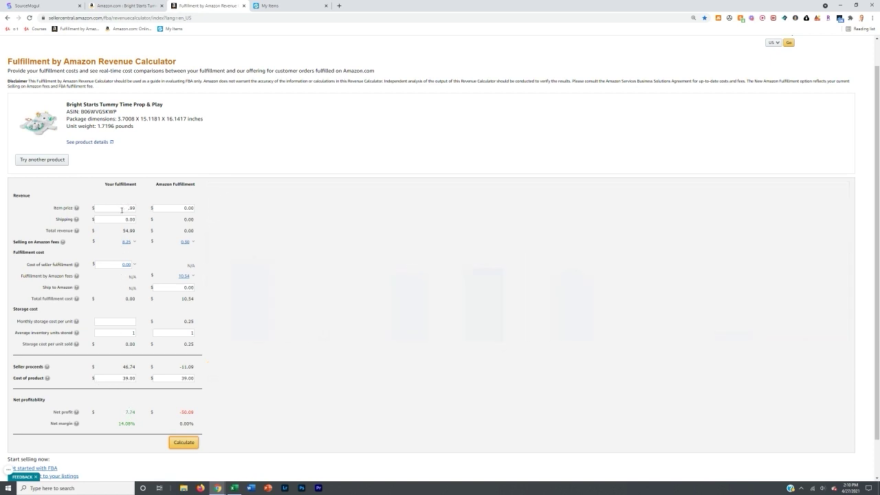
pyautogui.write('45')
pyautogui.click(182, 445)
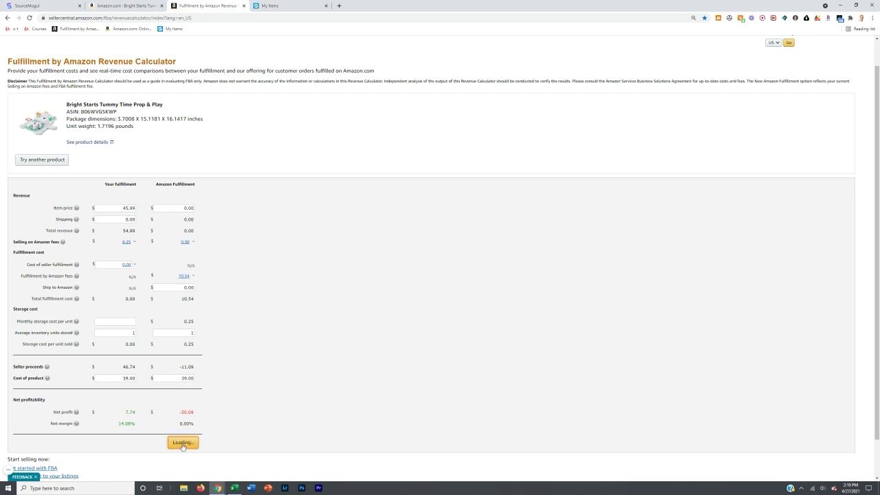
# Step: Compare the recalculated net profit with the item price to judge the break-even point
pyautogui.doubleClick(130, 411)
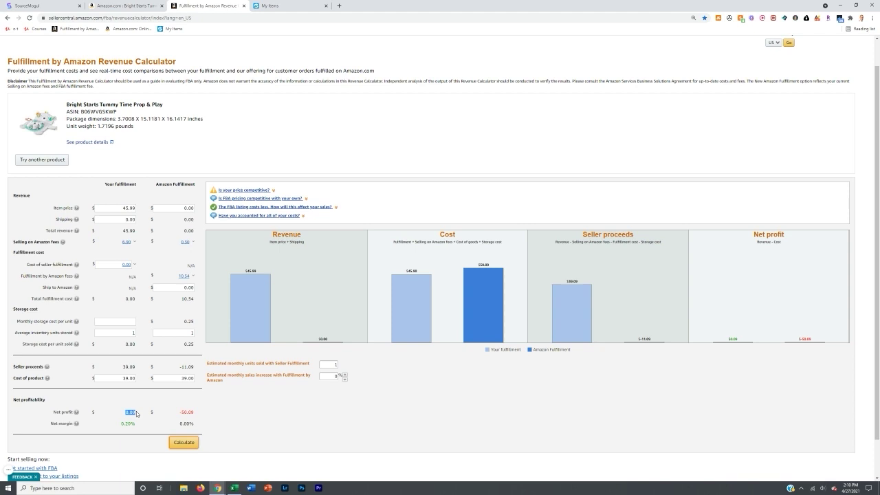
pyautogui.click(137, 415)
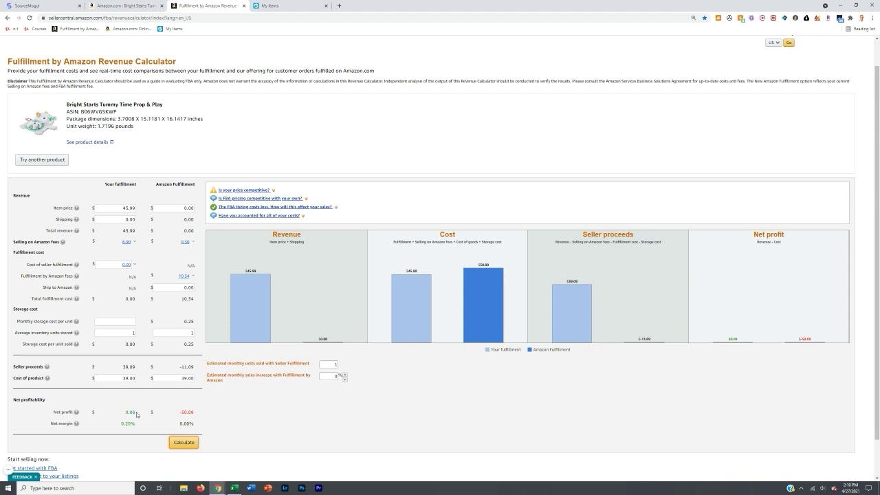
pyautogui.doubleClick(119, 207)
pyautogui.click(127, 208)
pyautogui.moveTo(124, 411); pyautogui.dragTo(138, 413)
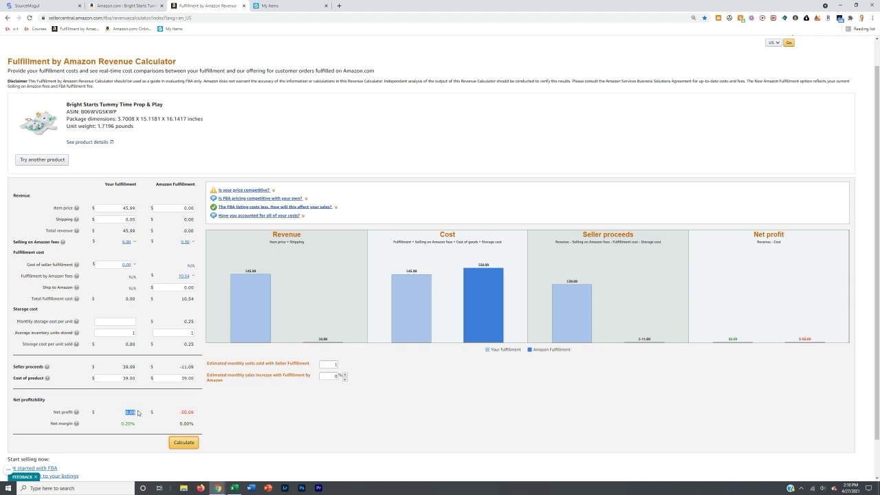
# Step: Set the item price under Your fulfillment to 49.99 and recalculate the profitability
pyautogui.click(133, 205)
pyautogui.press('BackSpace')
pyautogui.write('9')
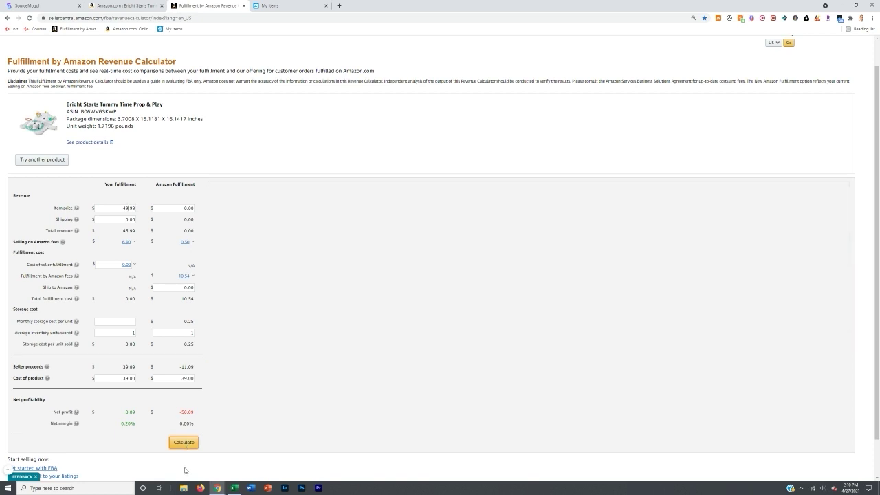
pyautogui.click(187, 444)
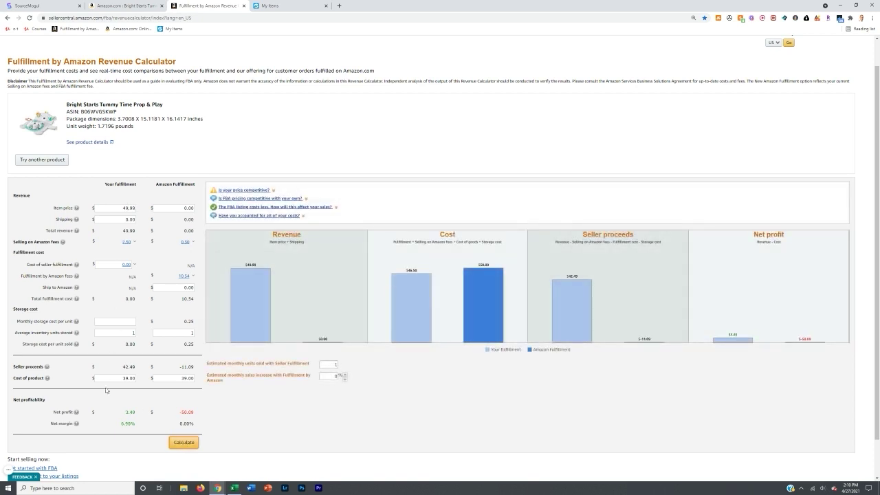
# Step: Examine the net profit and net margin that the 49.99 item price gives
pyautogui.moveTo(121, 412); pyautogui.dragTo(140, 416)
pyautogui.click(126, 426)
pyautogui.moveTo(119, 423); pyautogui.dragTo(134, 424)
pyautogui.click(138, 424)
pyautogui.moveTo(125, 415); pyautogui.dragTo(140, 417)
pyautogui.click(123, 207)
pyautogui.moveTo(116, 207); pyautogui.dragTo(138, 209)
pyautogui.click(122, 414)
pyautogui.moveTo(123, 415); pyautogui.dragTo(137, 413)
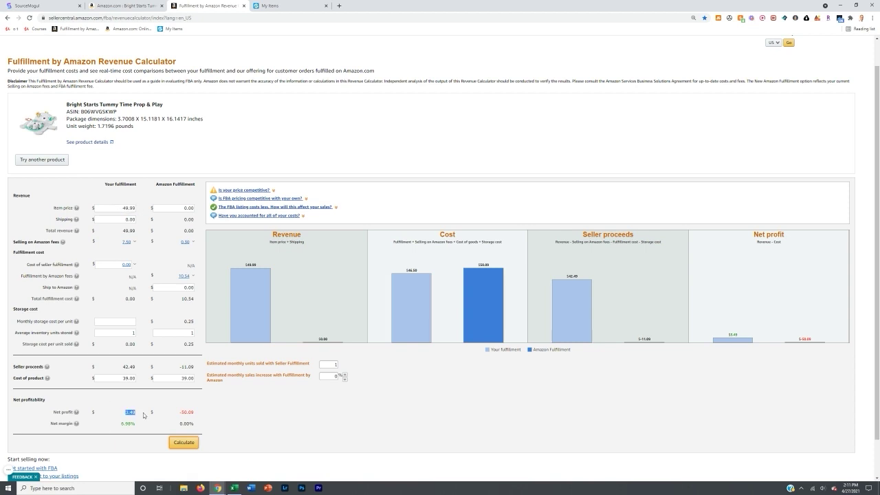
pyautogui.moveTo(121, 207); pyautogui.dragTo(138, 209)
pyautogui.rightClick(136, 208)
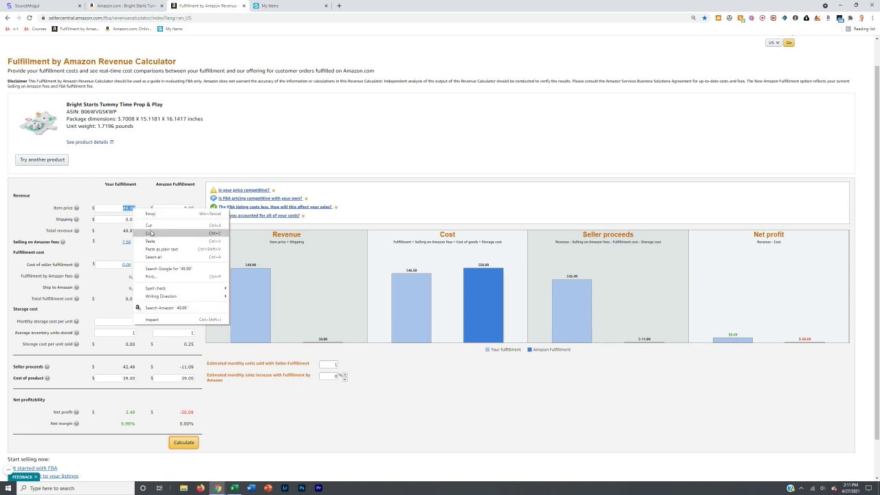
pyautogui.click(150, 233)
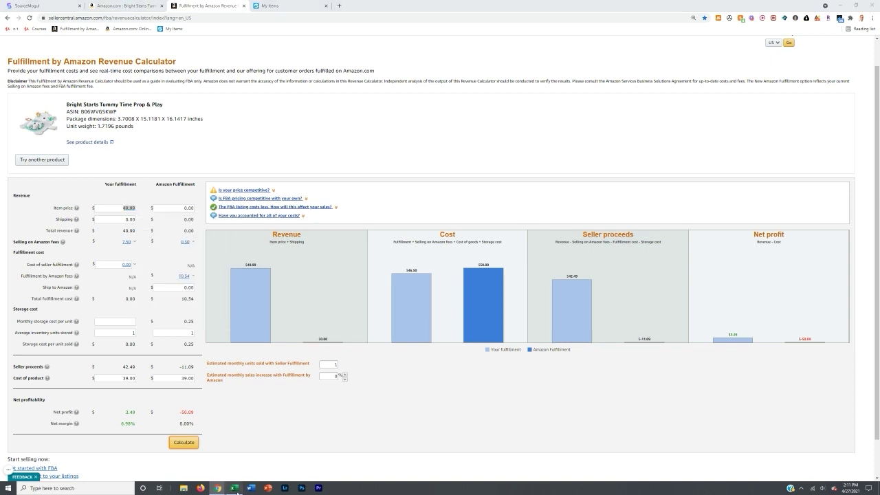
pyautogui.click(235, 489)
pyautogui.click(236, 489)
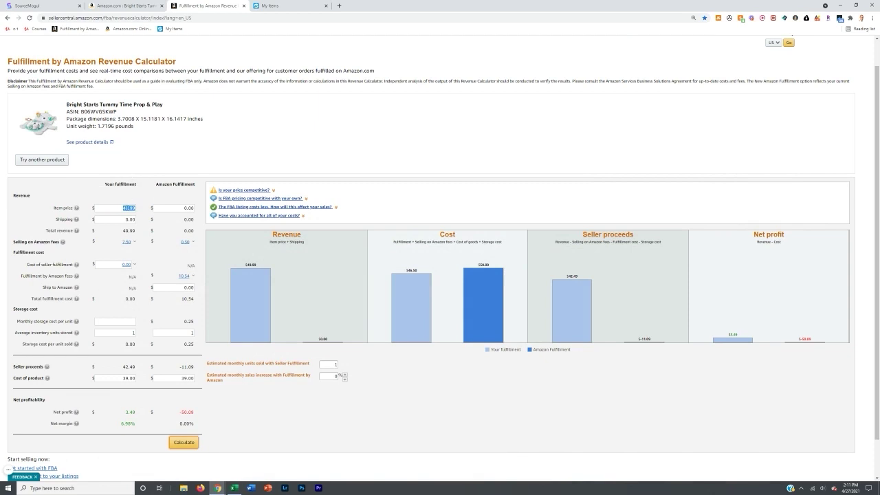
# Step: Change the item price under Your fulfillment back to 45.99 and recalculate
pyautogui.click(146, 204)
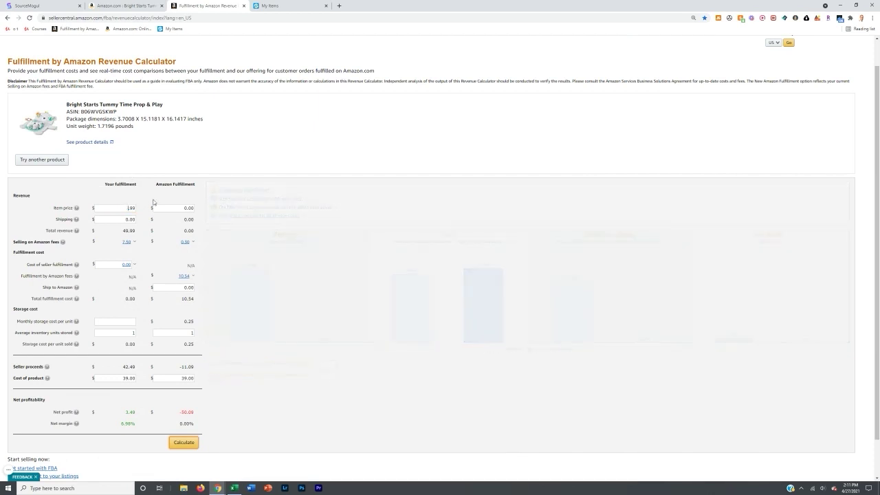
pyautogui.write('45')
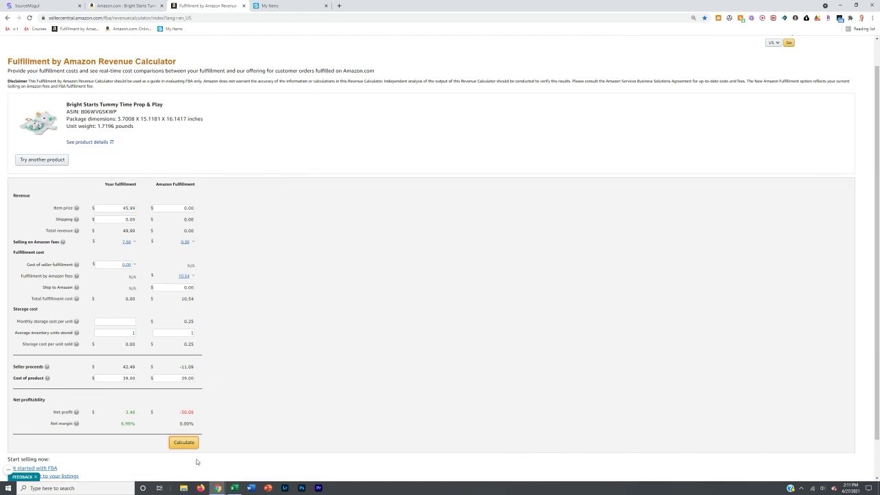
pyautogui.click(184, 442)
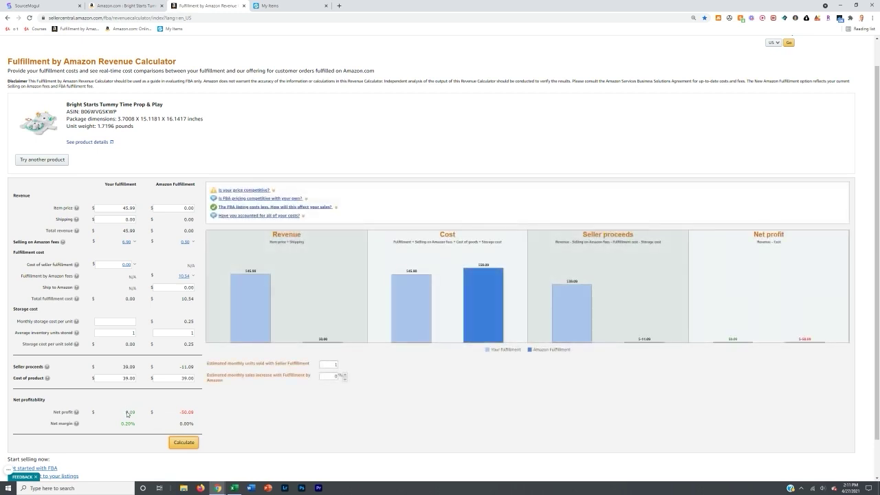
# Step: Copy the item price 45.99 from the calculator into the min price cell E2 in Excel
pyautogui.doubleClick(118, 209)
pyautogui.rightClick(127, 206)
pyautogui.click(137, 231)
pyautogui.click(234, 488)
pyautogui.click(426, 92)
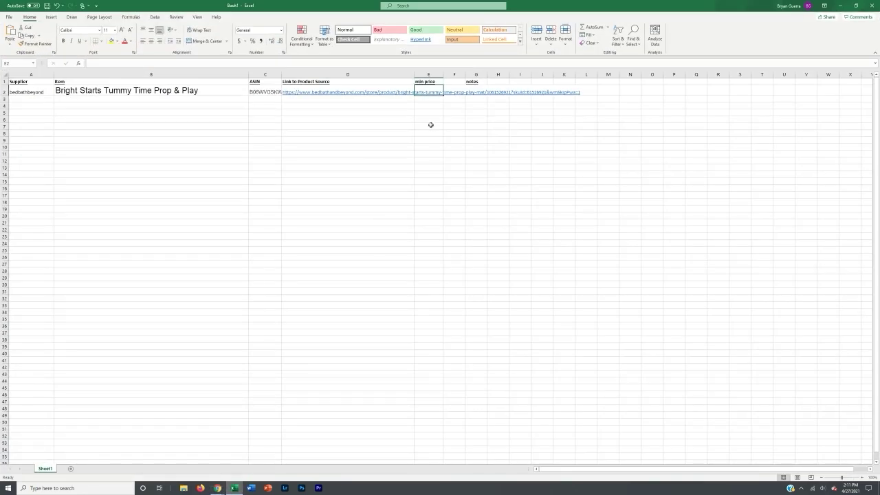
pyautogui.hotkey('ctrl', 'v')
pyautogui.click(428, 110)
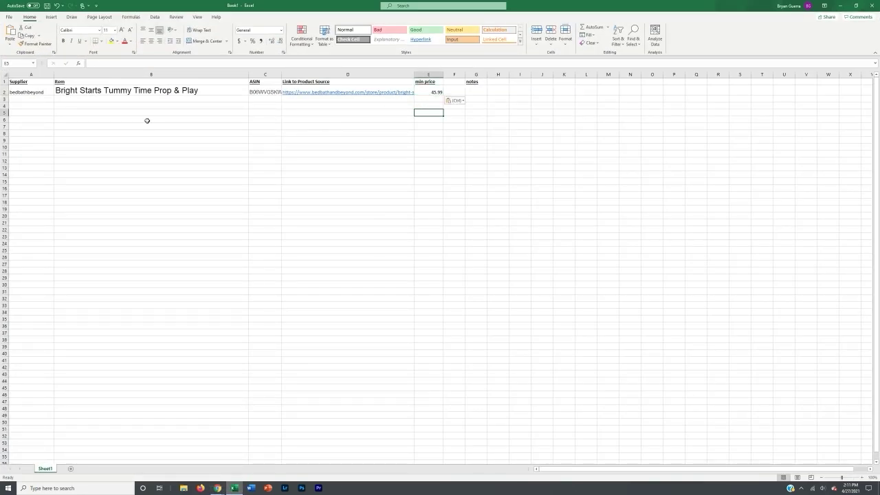
pyautogui.click(52, 100)
pyautogui.click(64, 92)
pyautogui.click(71, 112)
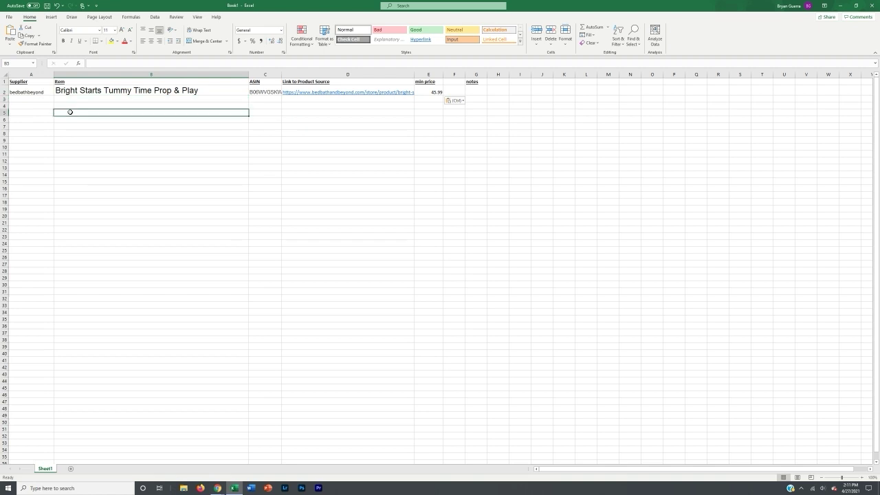
pyautogui.moveTo(71, 128); pyautogui.dragTo(81, 331)
pyautogui.moveTo(296, 250); pyautogui.dragTo(294, 245)
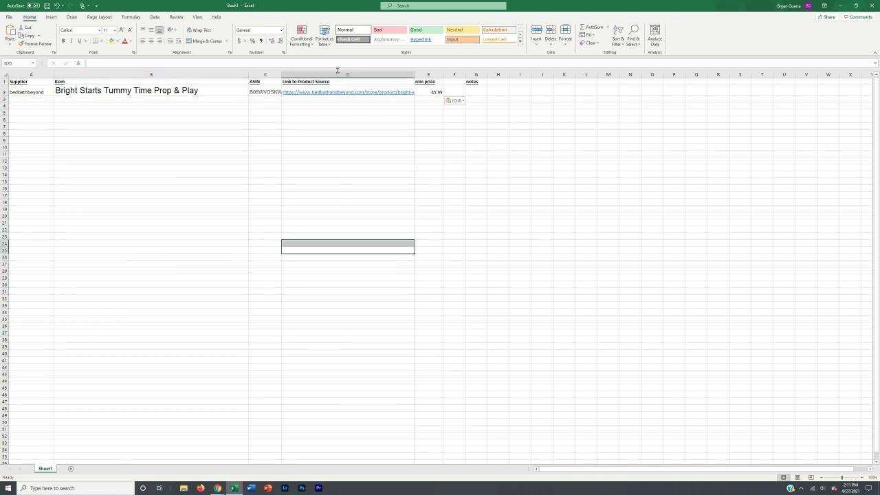
# Step: Check the ASIN and item name in row 2, open the supplier link in D2 and close the product page
pyautogui.click(274, 94)
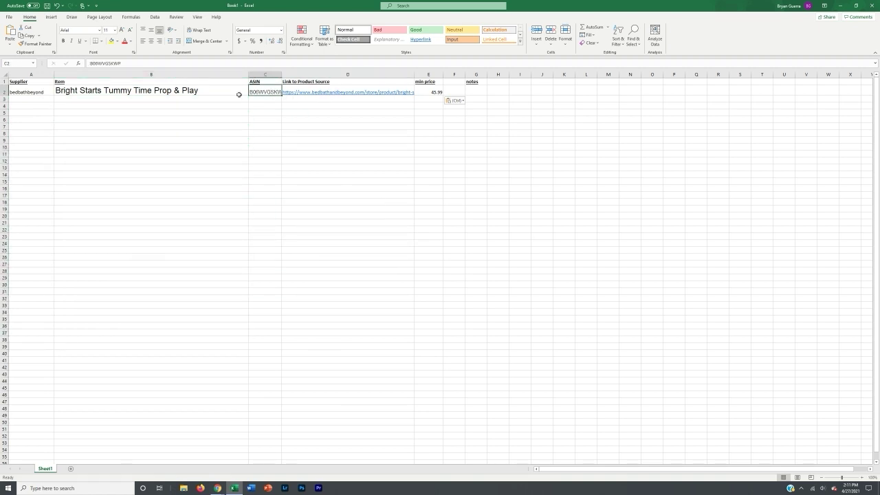
pyautogui.click(210, 92)
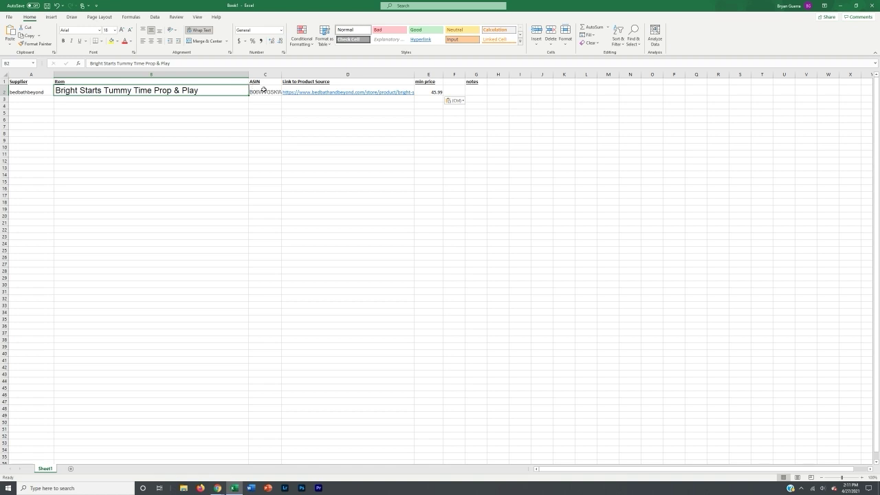
pyautogui.click(332, 93)
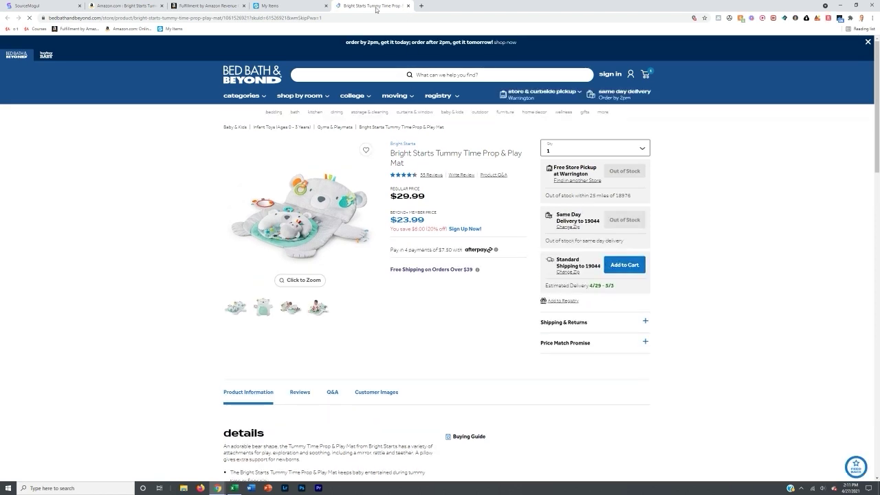
pyautogui.hotkey('ctrl', 'w')
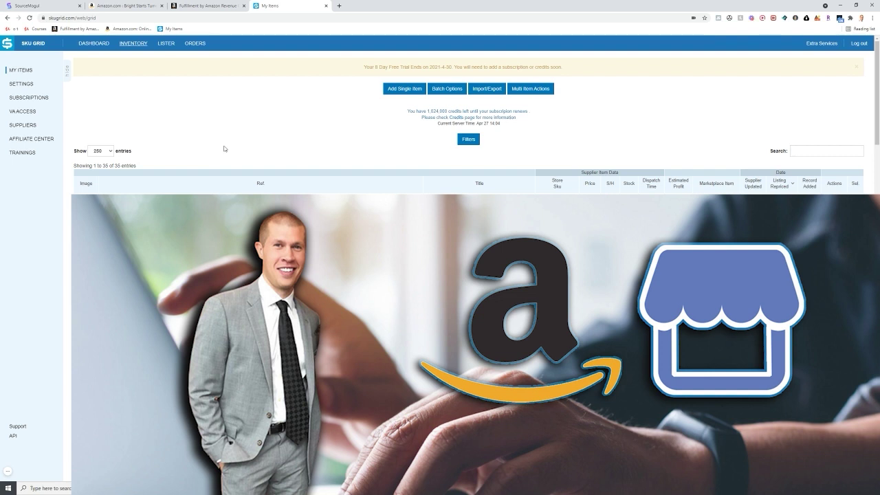
# Step: Open the SKU Grid settings in a new tab and review the supplier check intervals, keeping Every hour
pyautogui.rightClick(21, 84)
pyautogui.click(52, 90)
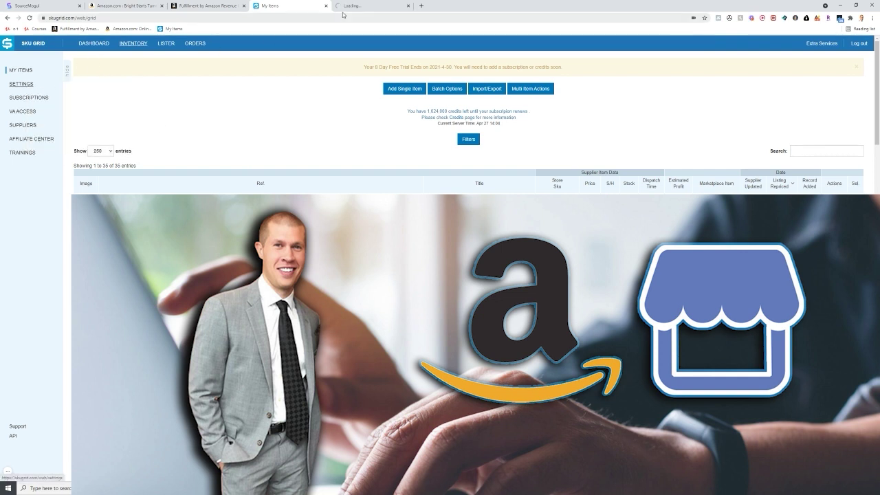
pyautogui.click(371, 5)
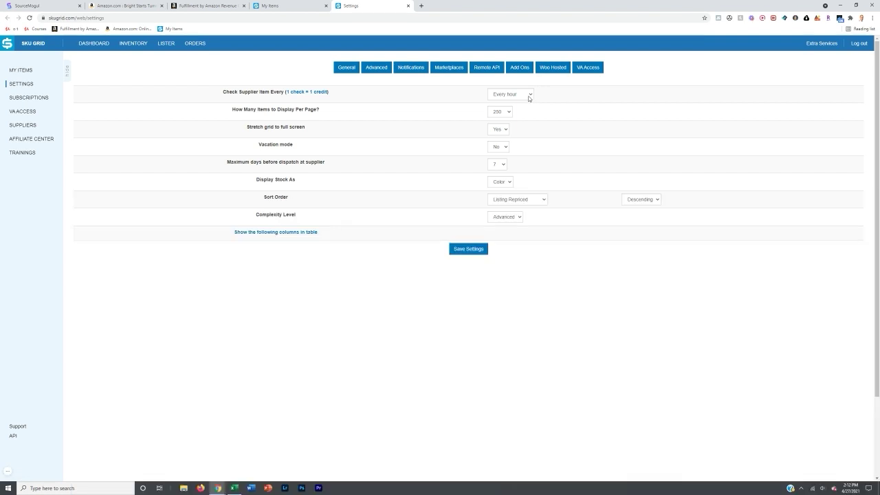
pyautogui.click(528, 95)
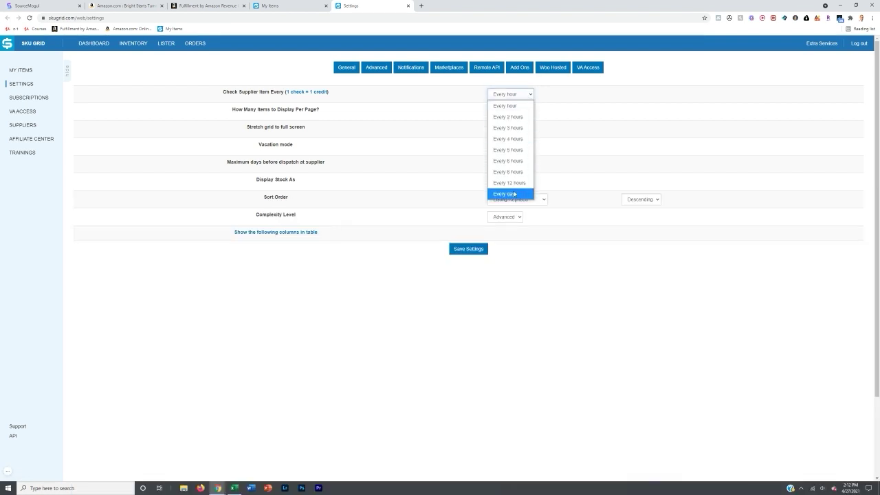
pyautogui.click(504, 105)
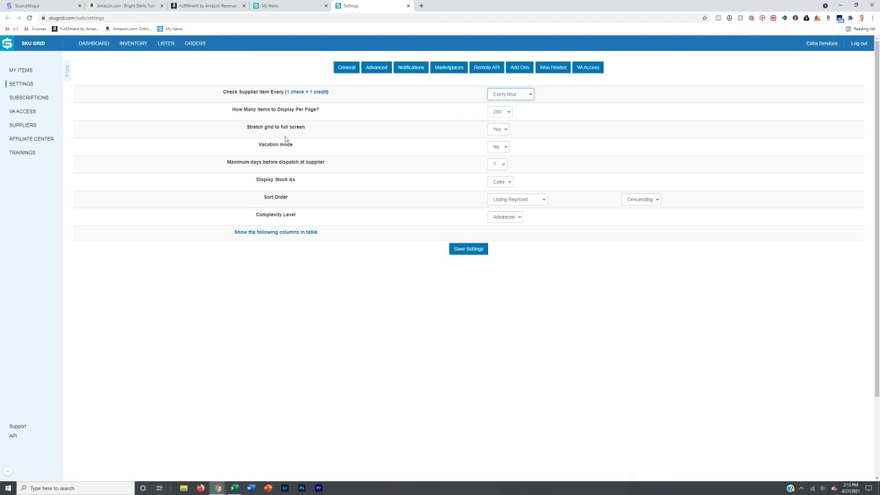
# Step: Open the SKU Grid homepage in a new tab and examine its popular subscription plans and prices
pyautogui.click(420, 7)
pyautogui.write('sku')
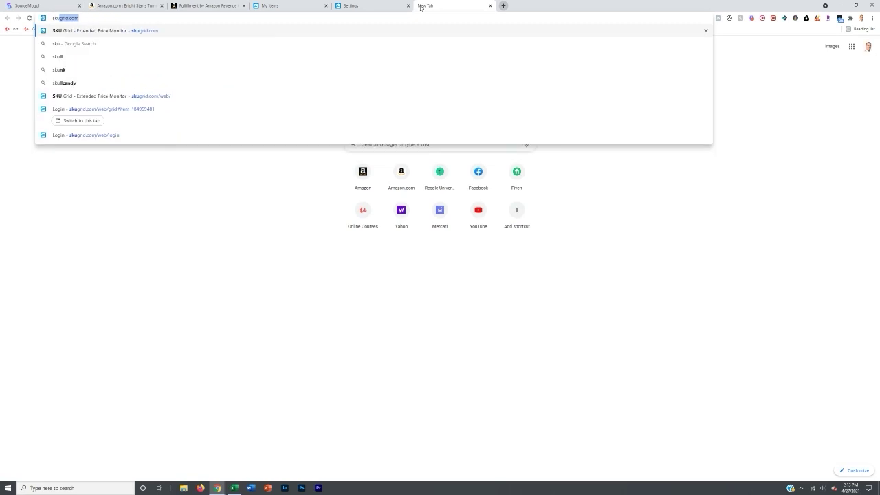
pyautogui.press('Return')
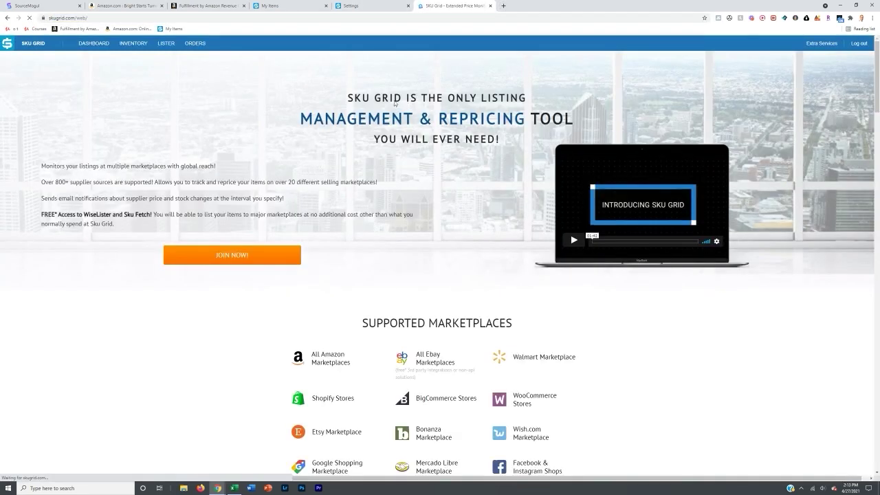
pyautogui.scroll(-12, 486, 241)
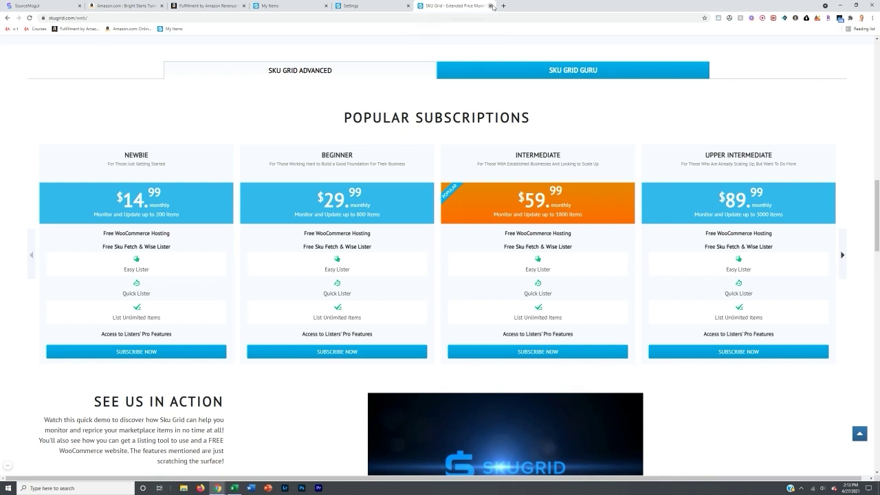
# Step: Close the SKU Grid homepage and review the items-per-page options in the settings, keeping 250
pyautogui.click(490, 6)
pyautogui.click(657, 73)
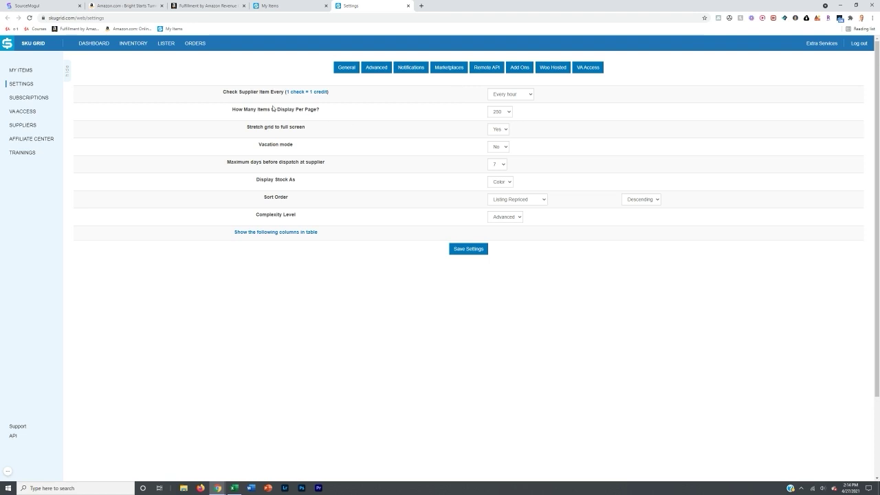
pyautogui.click(502, 112)
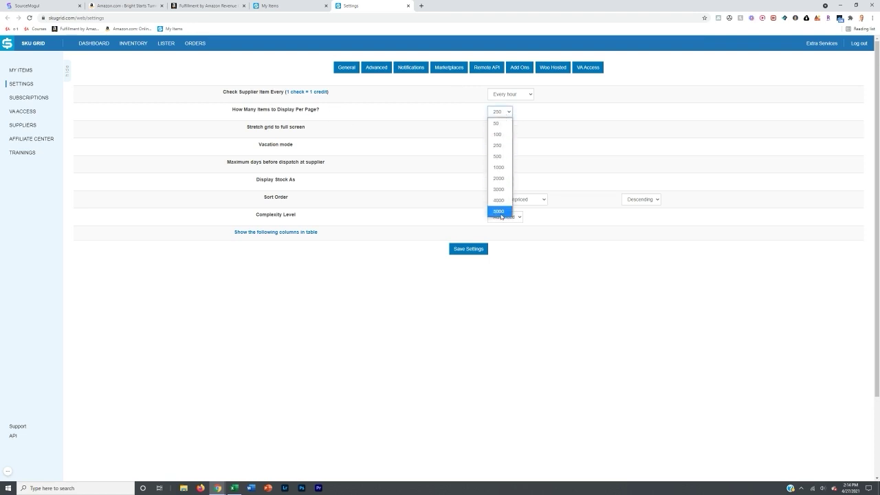
pyautogui.click(500, 150)
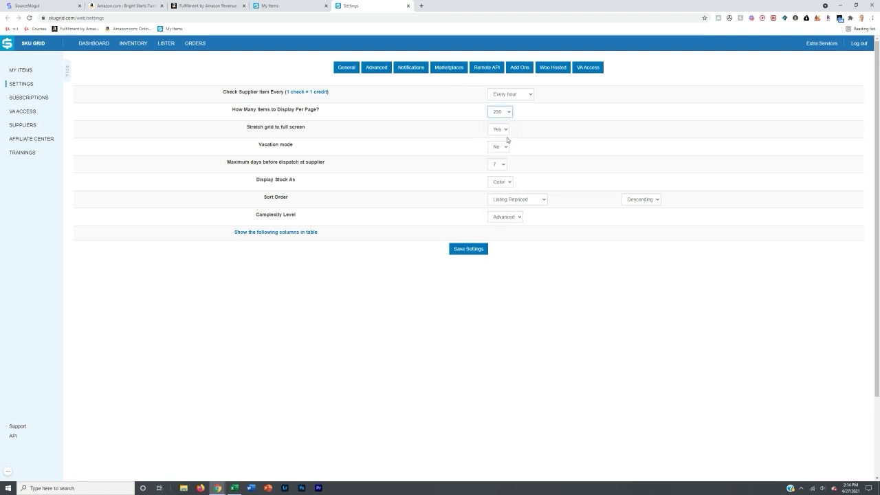
pyautogui.click(500, 112)
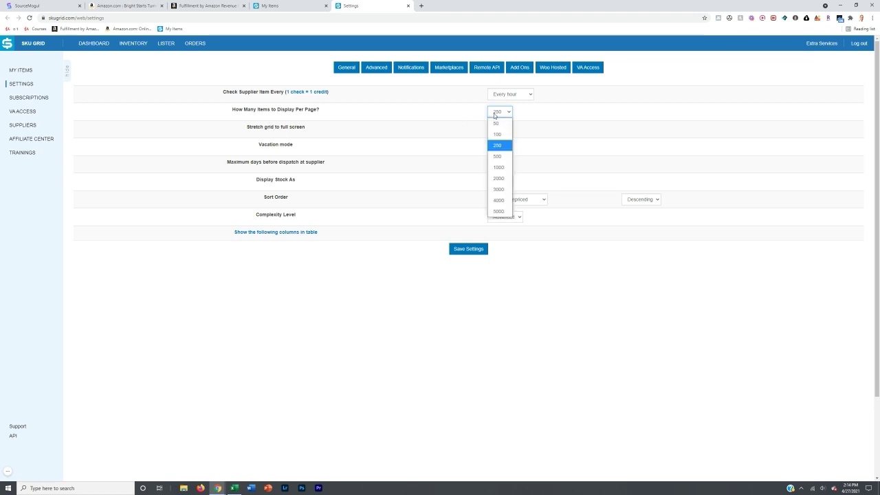
pyautogui.click(462, 146)
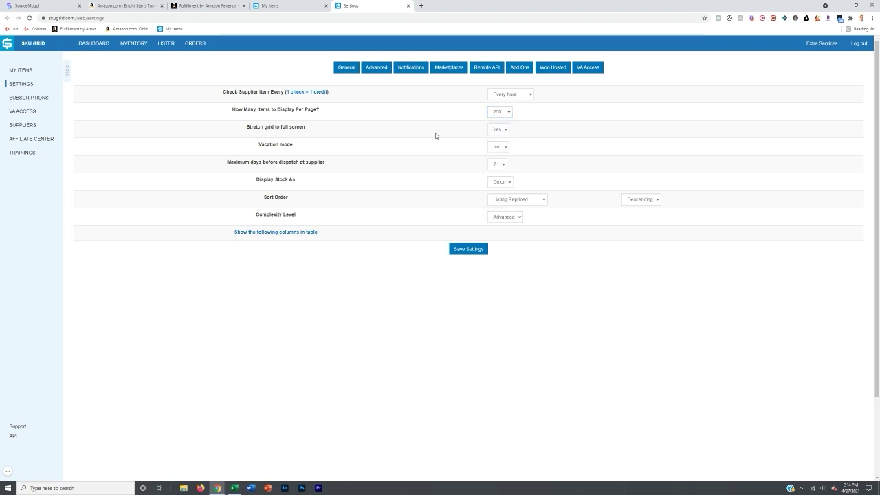
pyautogui.click(499, 111)
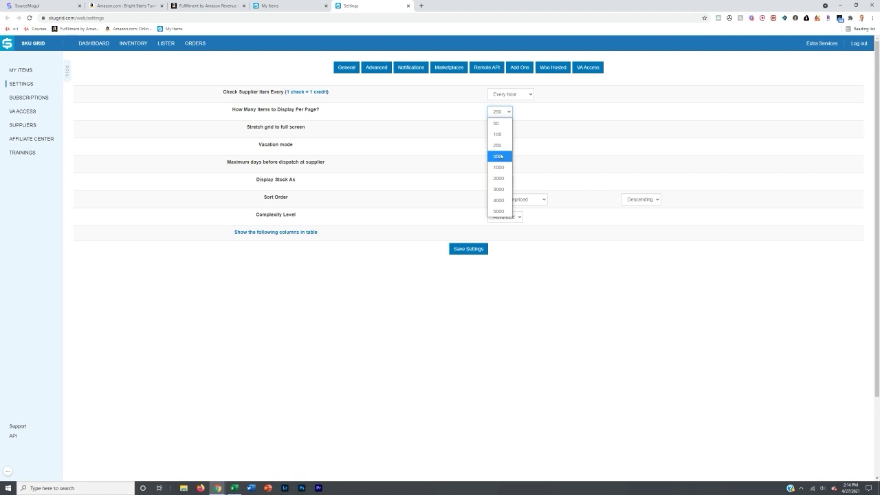
pyautogui.click(501, 147)
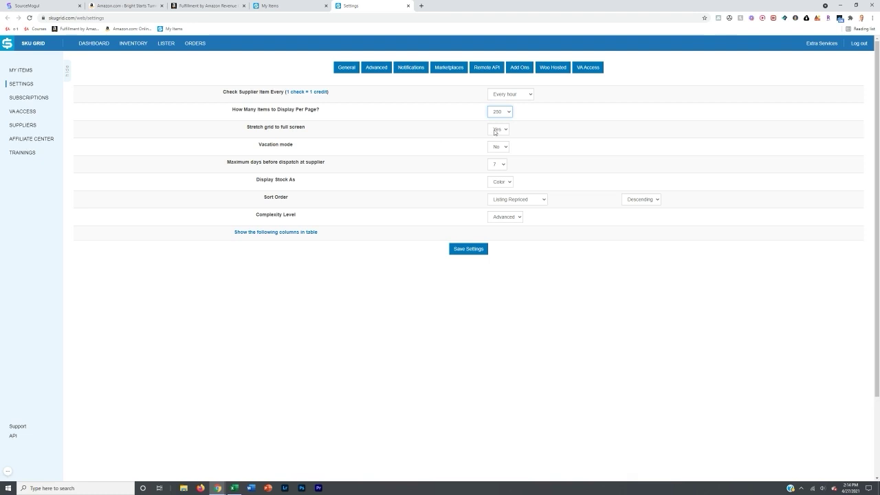
# Step: Review the maximum supplier dispatch days and the notification settings, and close the settings page
pyautogui.click(499, 167)
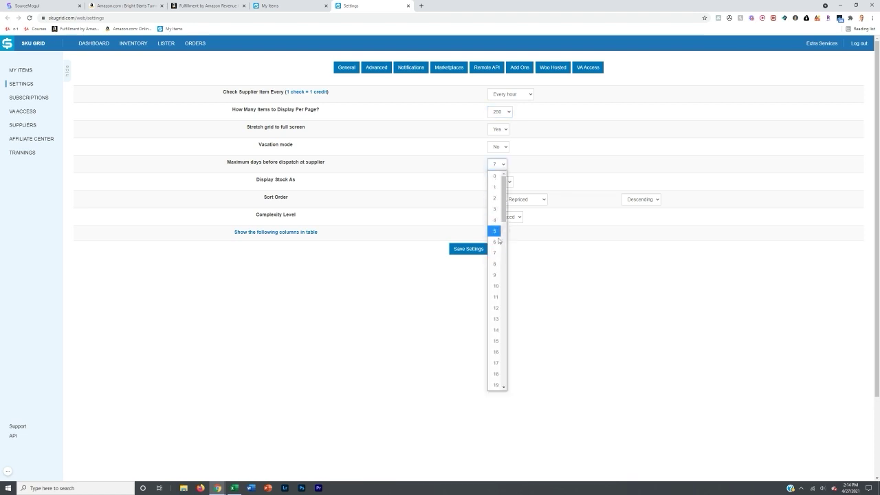
pyautogui.click(557, 271)
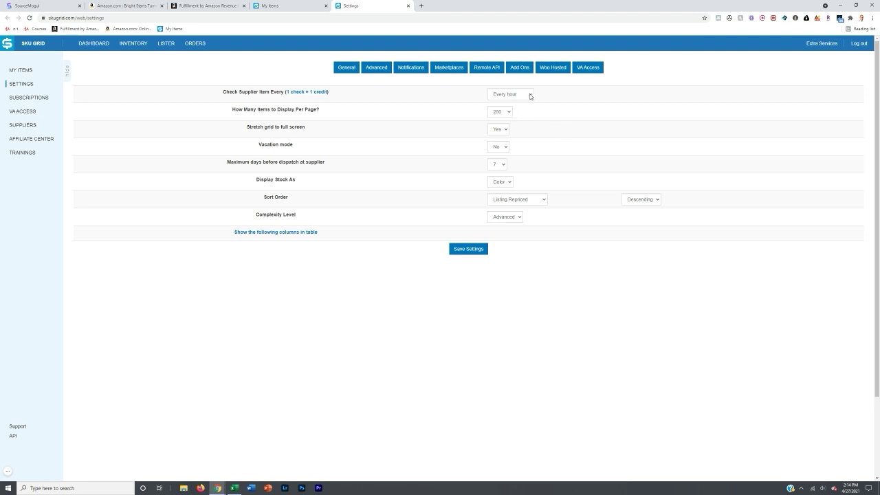
pyautogui.click(416, 66)
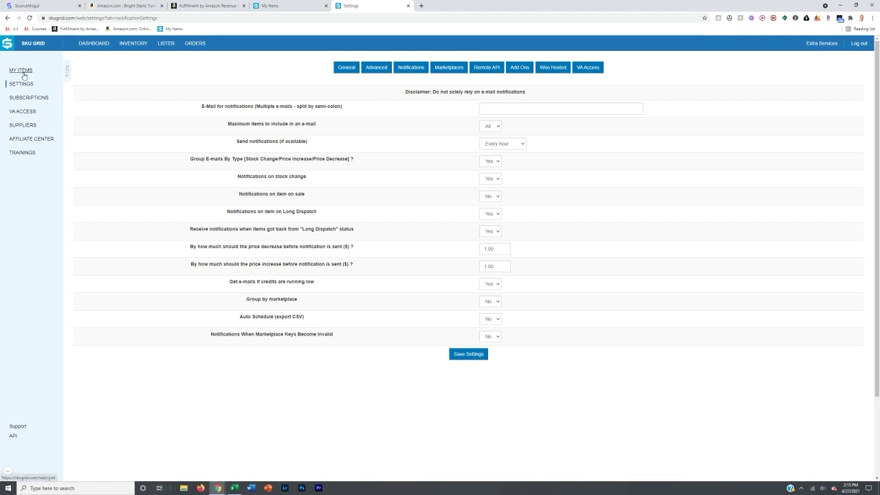
pyautogui.click(408, 5)
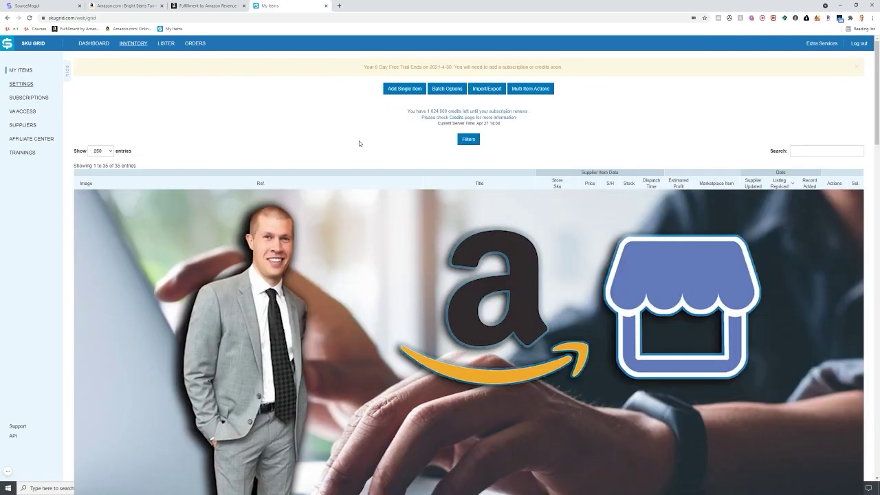
# Step: Start adding a single item in My Items, with "bedbathbeyond -" as the beginning of its reference id
pyautogui.click(391, 90)
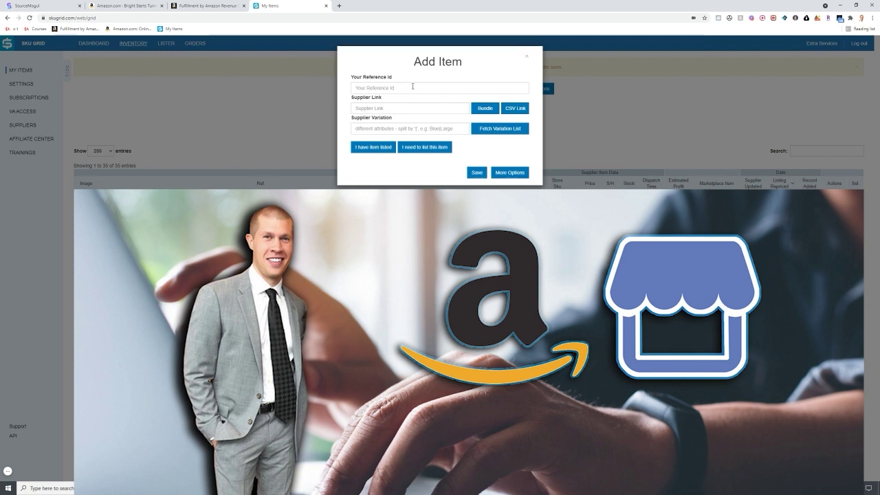
pyautogui.click(413, 87)
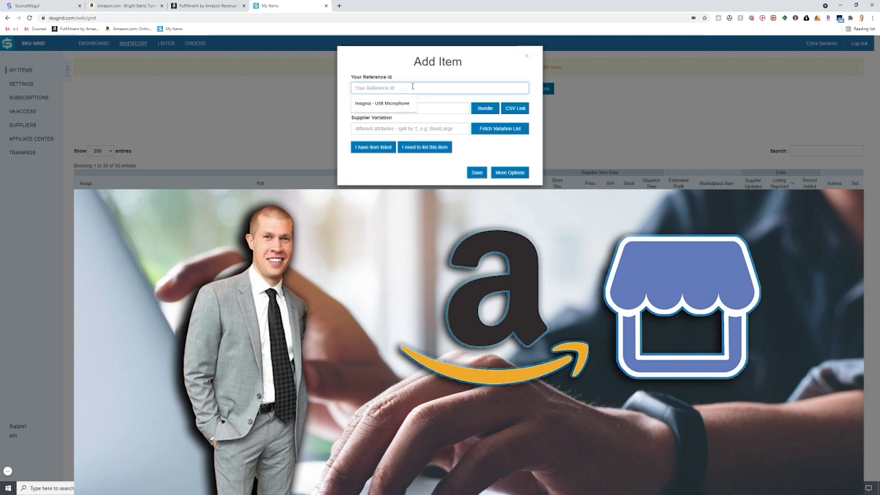
pyautogui.write('bedbathbeyod')
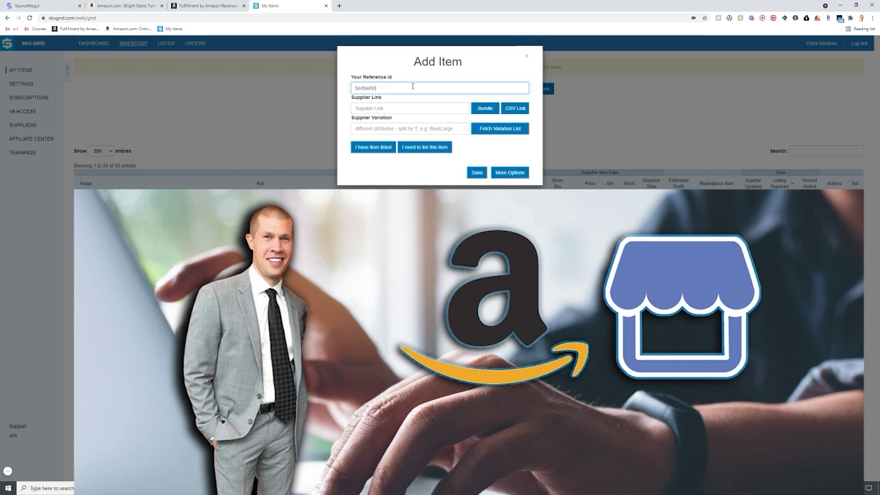
pyautogui.press('BackSpace')
pyautogui.write('nd - 45.99')
pyautogui.press('BackSpace')
pyautogui.press('BackSpace')
pyautogui.press('BackSpace')
pyautogui.press('BackSpace')
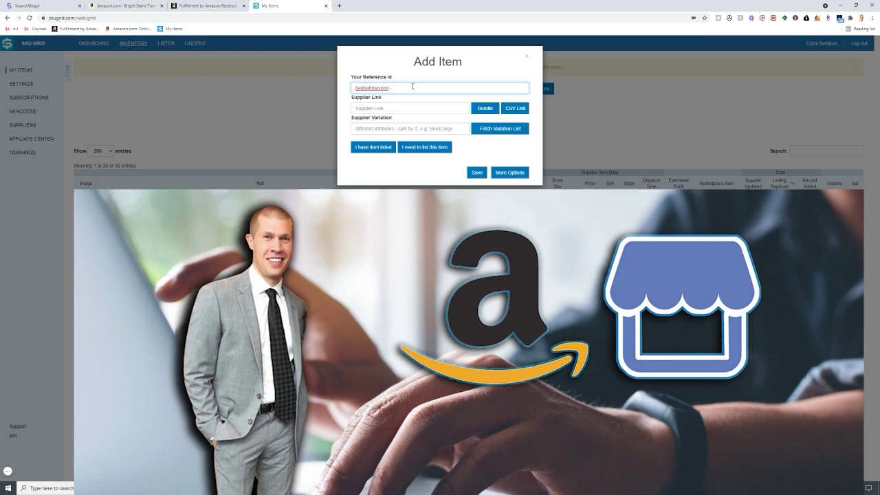
# Step: Copy the ASIN from cell C2 of the Excel list and append it to the new item's reference id
pyautogui.hotkey('alt', 'Tab')
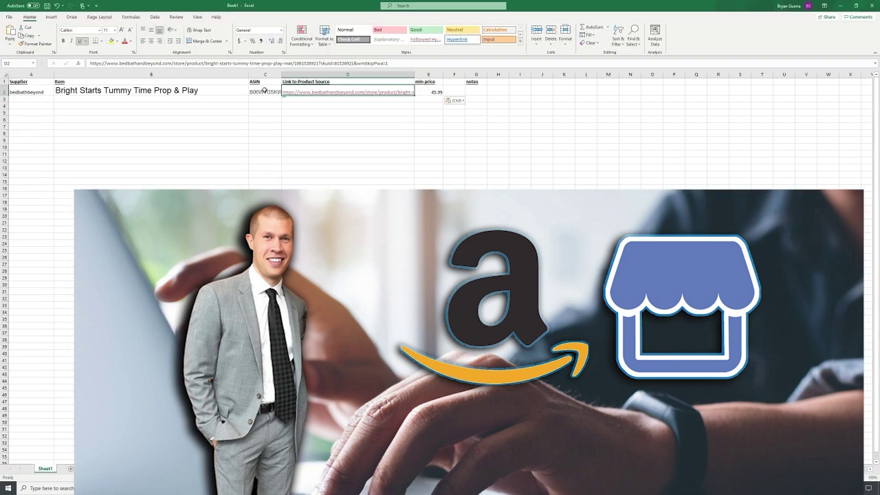
pyautogui.click(265, 92)
pyautogui.hotkey('ctrl', 'c')
pyautogui.hotkey('alt', 'Tab')
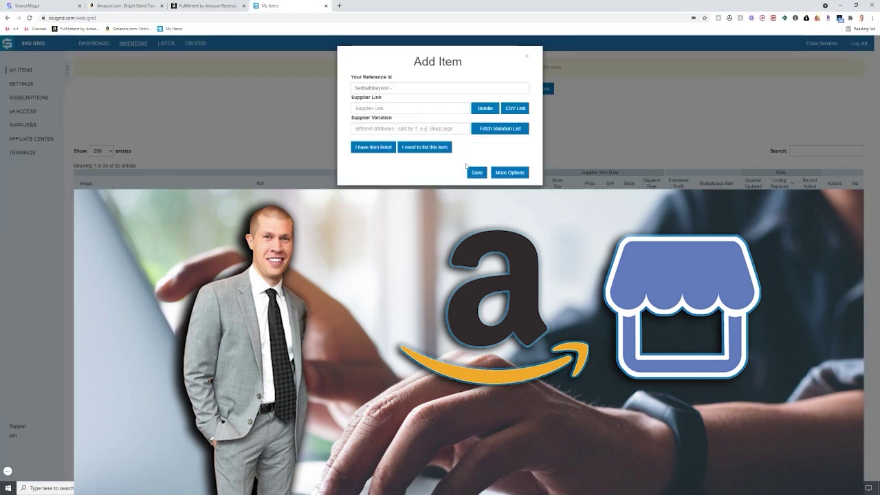
pyautogui.click(453, 86)
pyautogui.hotkey('ctrl', 'v')
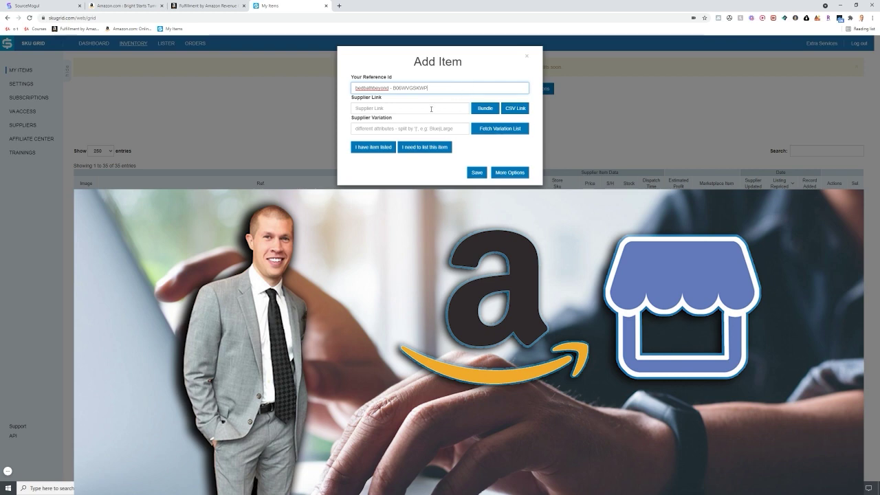
# Step: Copy the product source link from cell D2 in Excel into the new item's supplier link
pyautogui.click(356, 108)
pyautogui.hotkey('alt', 'Tab')
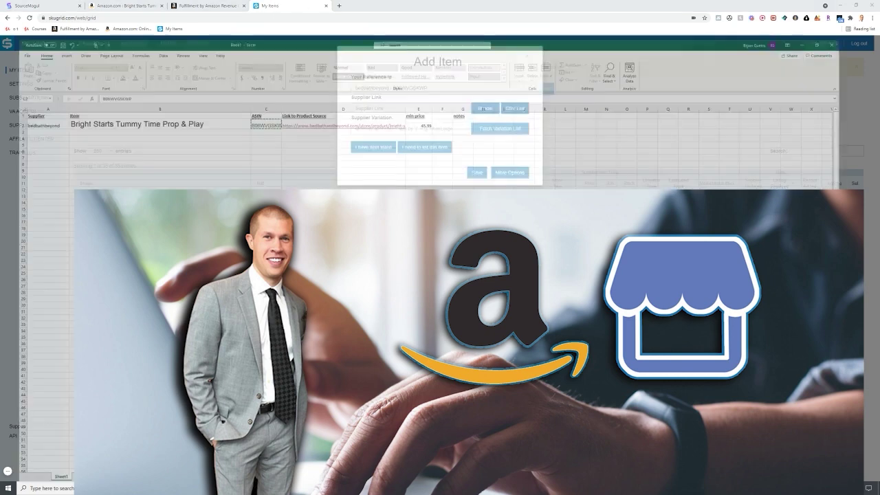
pyautogui.rightClick(358, 91)
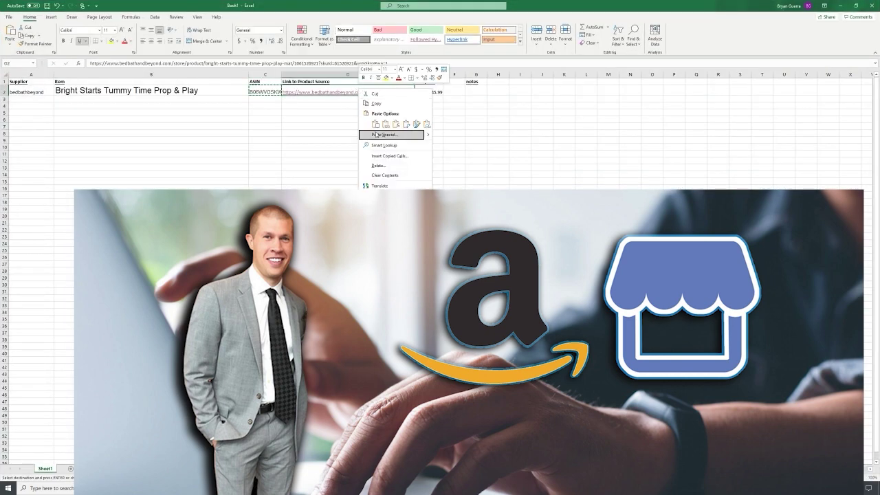
pyautogui.click(374, 107)
pyautogui.hotkey('alt', 'Tab')
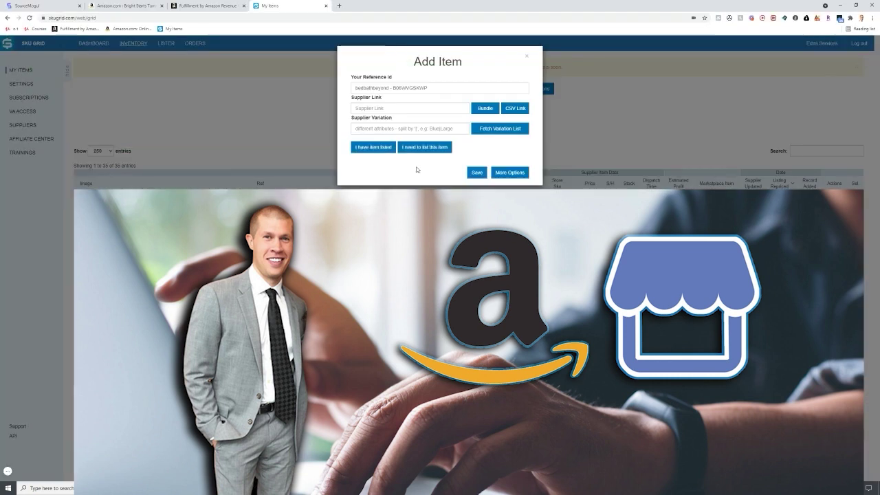
pyautogui.click(418, 108)
pyautogui.hotkey('ctrl', 'v')
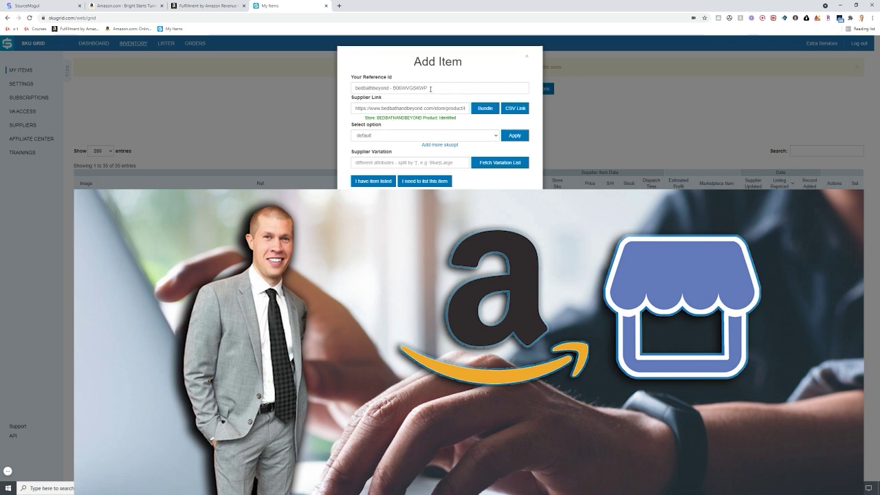
# Step: Check the new item's reference id and supplier link, mark the item as already listed, and switch back to the Excel list
pyautogui.moveTo(430, 88); pyautogui.dragTo(354, 88)
pyautogui.click(360, 88)
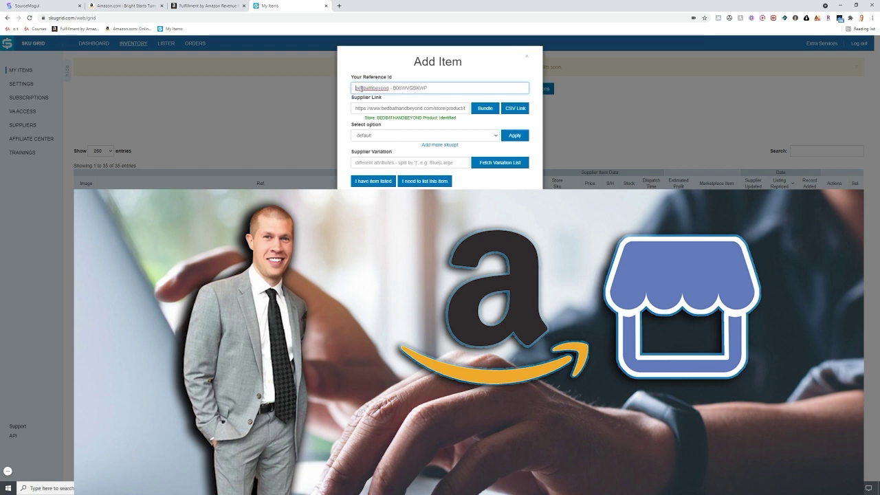
pyautogui.click(422, 108)
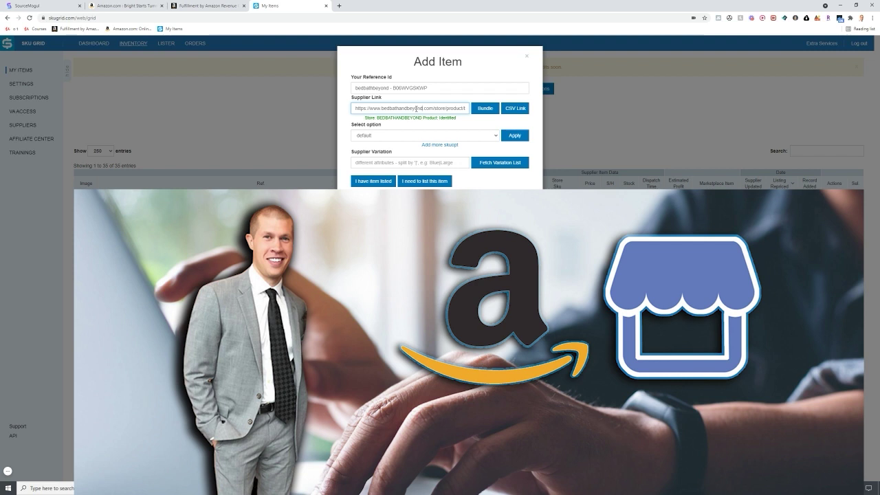
pyautogui.click(373, 181)
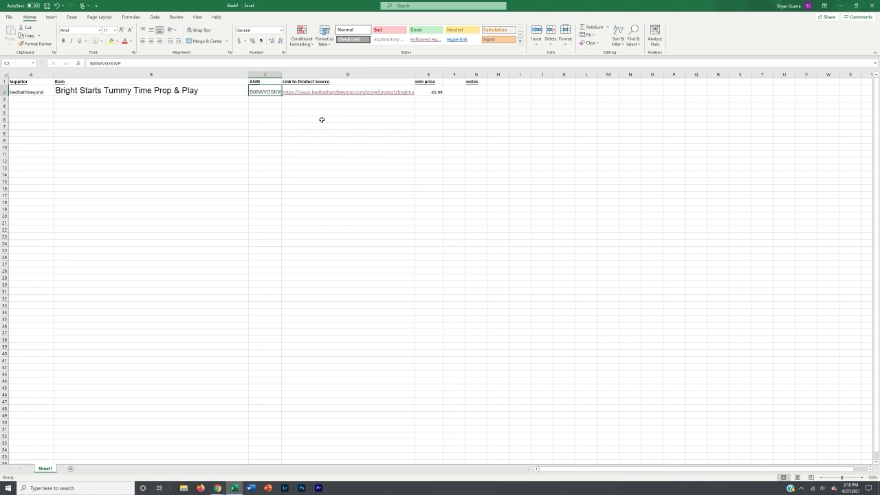
pyautogui.click(321, 99)
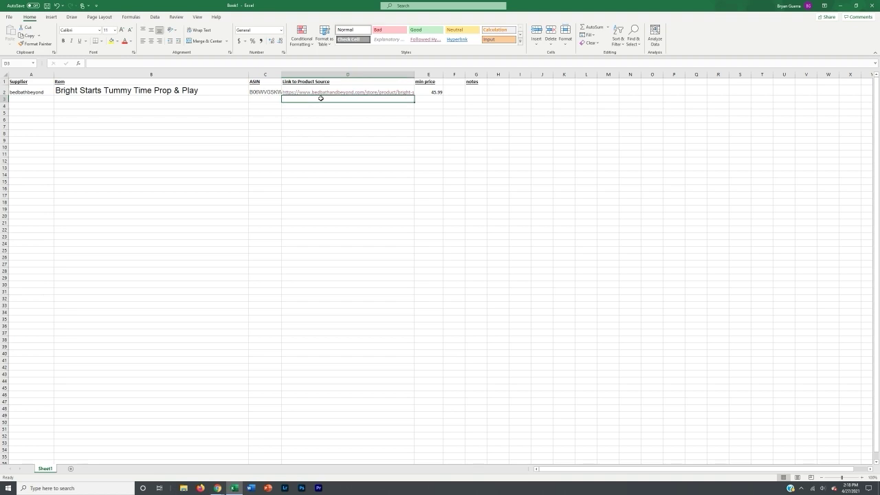